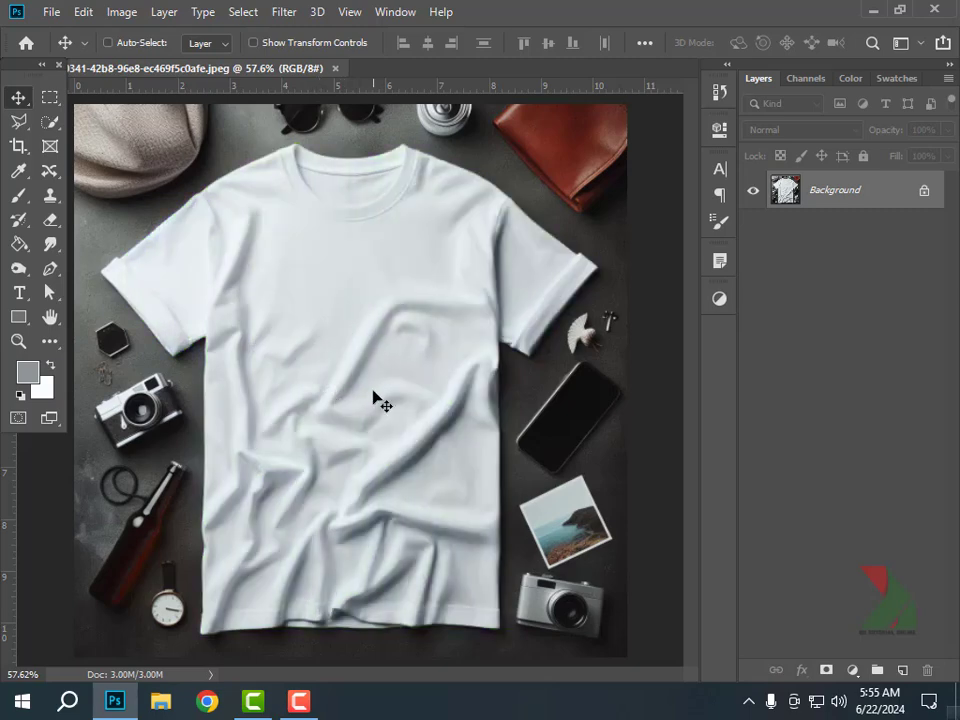
Duplicate the Background layer and place the copy in a new layer group
{"action": "left_click_drag", "start_coordinate": [846, 200], "coordinate": [902, 670]}
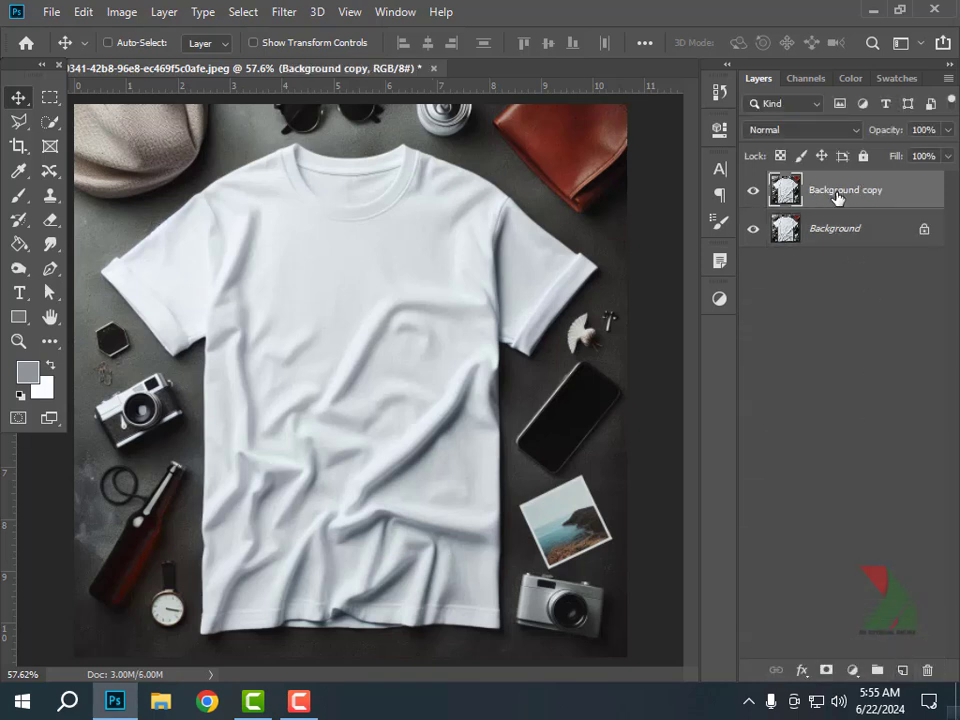
{"action": "key", "text": "ctrl+g"}
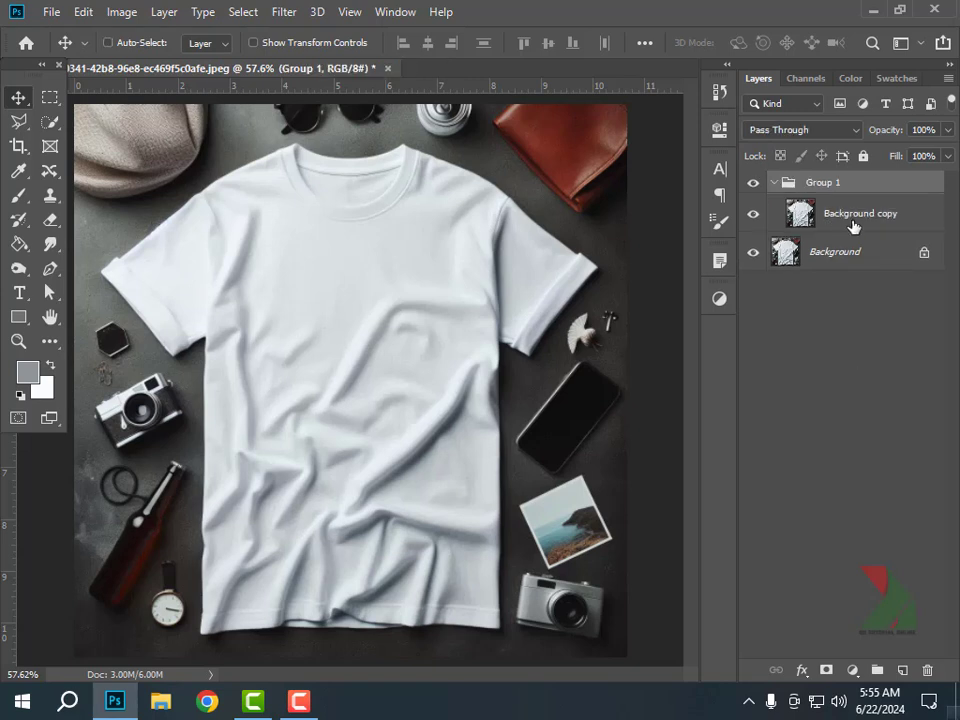
Select the whole white T-shirt on the Background copy layer with the Quick Selection tool at brush size 20
{"action": "left_click", "coordinate": [855, 221]}
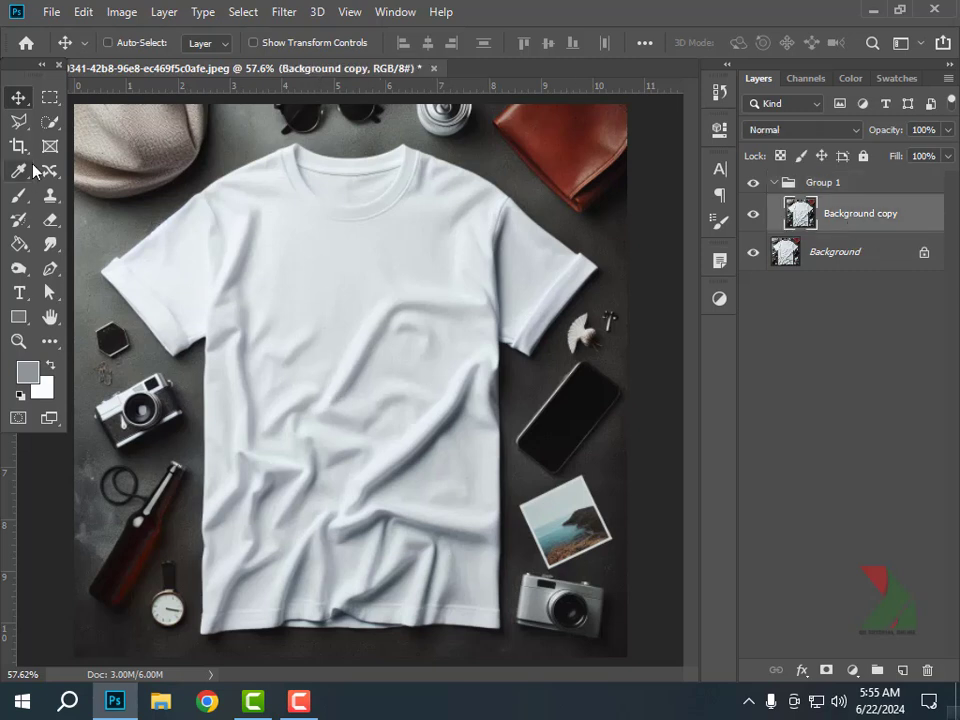
{"action": "left_click", "coordinate": [53, 127]}
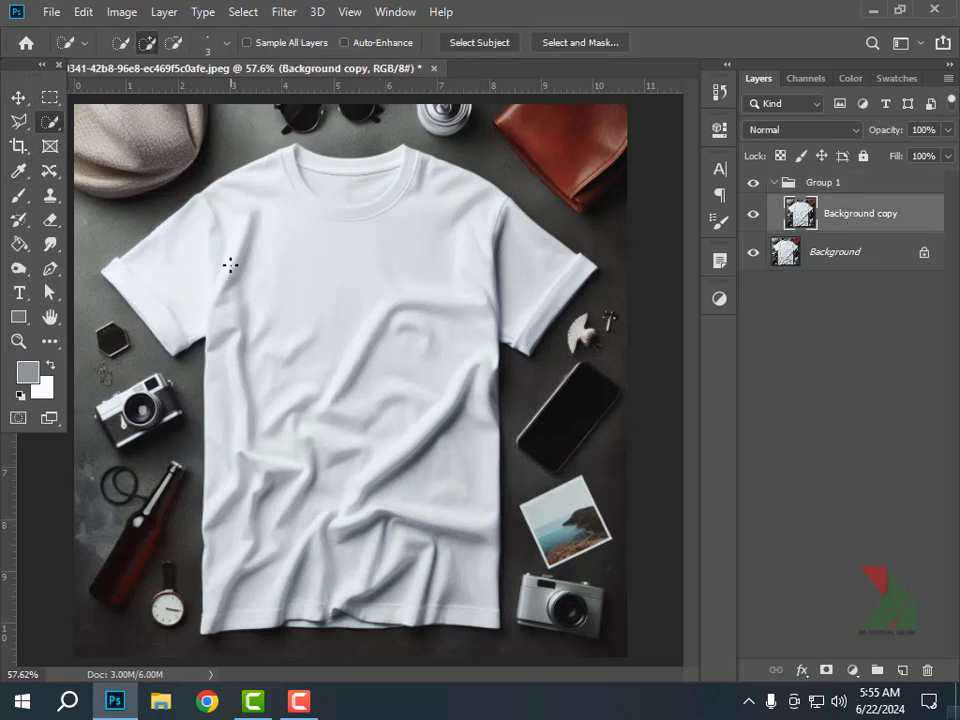
{"action": "key", "text": "bracketright"}
{"action": "mouse_move", "coordinate": [288, 277]}
{"action": "left_mouse_down"}
{"action": "mouse_move", "coordinate": [313, 283]}
{"action": "mouse_move", "coordinate": [390, 552]}
{"action": "mouse_move", "coordinate": [399, 431]}
{"action": "mouse_move", "coordinate": [501, 270]}
{"action": "mouse_move", "coordinate": [534, 277]}
{"action": "left_mouse_up"}
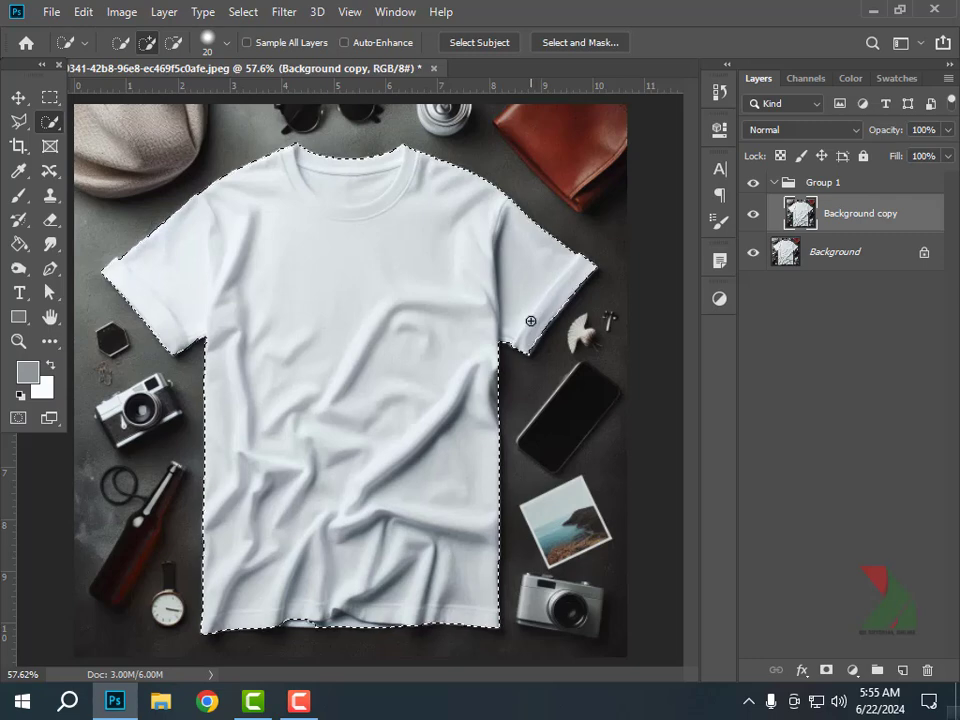
Refine the selection along the shirt's bottom hem with a Quick Selection brush of size 5
{"action": "mouse_move", "coordinate": [298, 642]}
{"action": "left_mouse_down"}
{"action": "mouse_move", "coordinate": [401, 671]}
{"action": "mouse_move", "coordinate": [381, 613]}
{"action": "left_mouse_up"}
{"action": "left_click", "coordinate": [304, 492]}
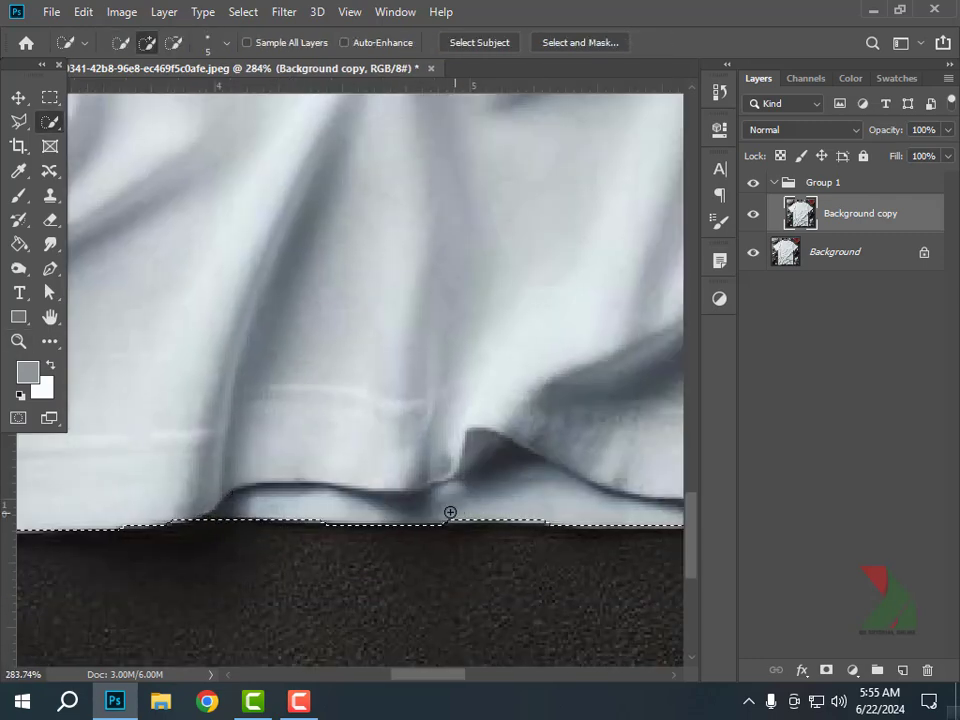
{"action": "left_click_drag", "start_coordinate": [454, 528], "coordinate": [122, 550]}
{"action": "left_click_drag", "start_coordinate": [571, 457], "coordinate": [89, 407]}
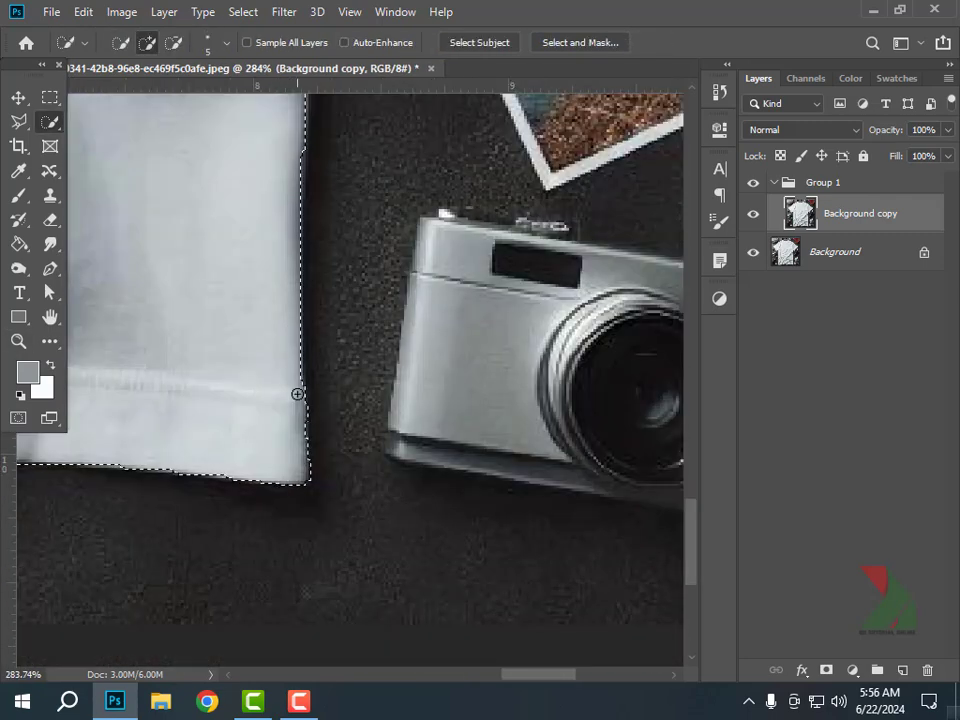
Refine the selection up the right side edge of the shirt body to the underside of the right sleeve
{"action": "scroll", "coordinate": [313, 600], "scroll_direction": "up", "scroll_amount": 5}
{"action": "key", "text": "l"}
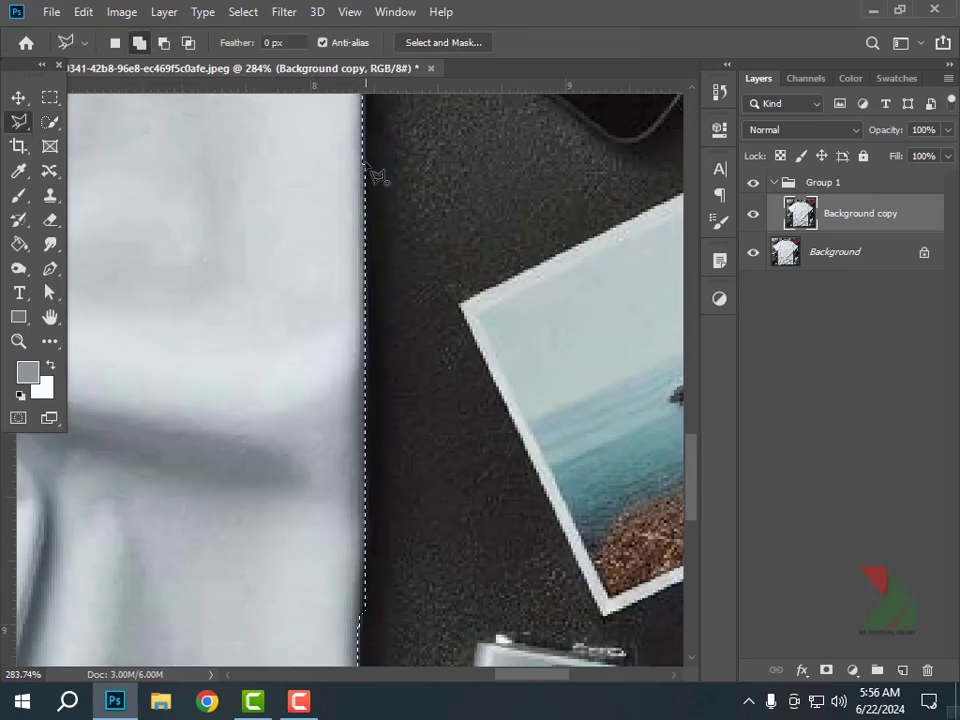
{"action": "left_click", "coordinate": [407, 438]}
{"action": "mouse_move", "coordinate": [366, 163]}
{"action": "left_mouse_down"}
{"action": "mouse_move", "coordinate": [409, 431]}
{"action": "mouse_move", "coordinate": [403, 409]}
{"action": "left_mouse_up"}
{"action": "key", "text": "Escape"}
{"action": "key", "text": "w"}
{"action": "mouse_move", "coordinate": [330, 130]}
{"action": "left_mouse_down"}
{"action": "mouse_move", "coordinate": [367, 408]}
{"action": "mouse_move", "coordinate": [53, 510]}
{"action": "left_mouse_up"}
{"action": "left_click_drag", "start_coordinate": [399, 261], "coordinate": [315, 413]}
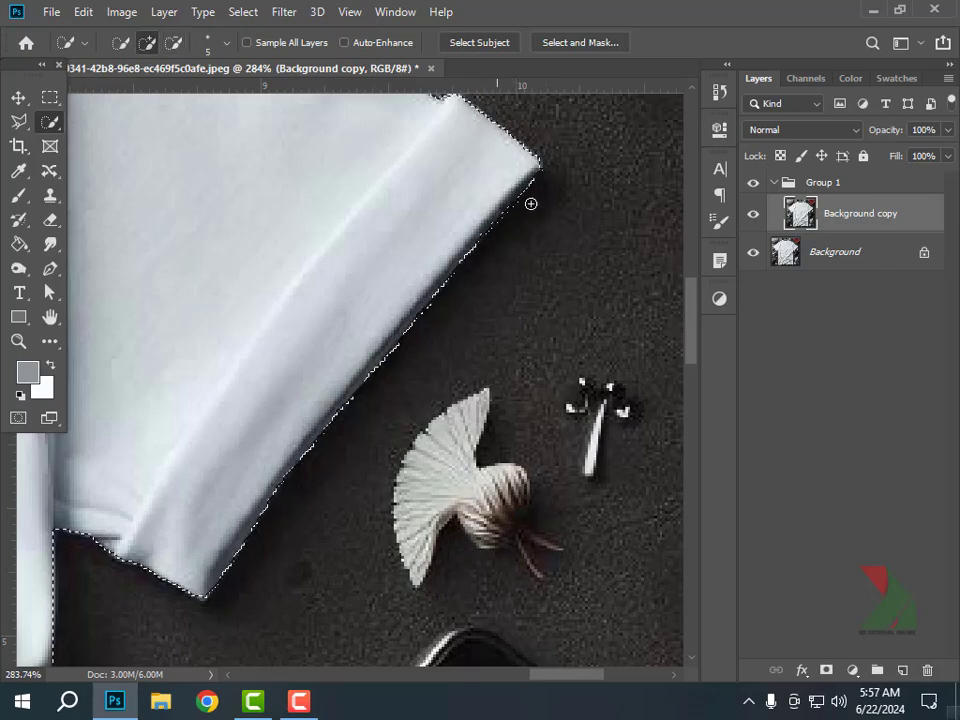
Refine the selection around the right sleeve cuff, the shoulders and the neckline
{"action": "left_click_drag", "start_coordinate": [455, 100], "coordinate": [604, 426]}
{"action": "left_click_drag", "start_coordinate": [272, 140], "coordinate": [476, 326]}
{"action": "left_click_drag", "start_coordinate": [190, 250], "coordinate": [448, 426]}
{"action": "left_click_drag", "start_coordinate": [100, 320], "coordinate": [590, 420]}
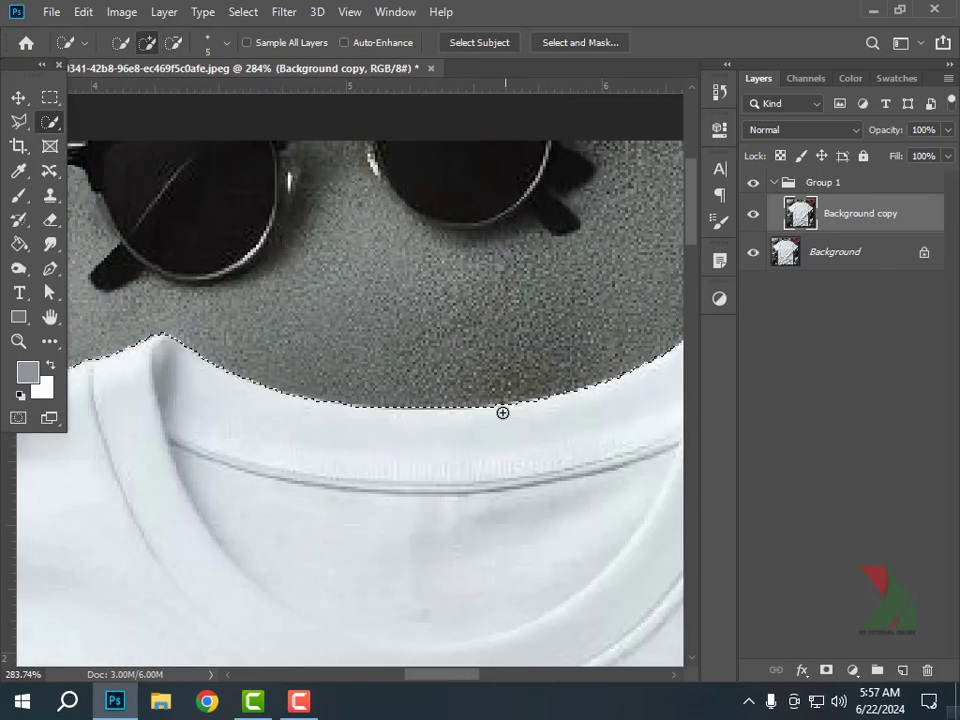
{"action": "left_click_drag", "start_coordinate": [150, 470], "coordinate": [555, 296]}
{"action": "left_click_drag", "start_coordinate": [130, 520], "coordinate": [535, 346]}
Refine the selection down the left side edge of the shirt body
{"action": "left_click_drag", "start_coordinate": [400, 640], "coordinate": [400, 120]}
{"action": "mouse_move", "coordinate": [578, 562]}
{"action": "left_mouse_down"}
{"action": "mouse_move", "coordinate": [504, 500]}
{"action": "mouse_move", "coordinate": [446, 259]}
{"action": "mouse_move", "coordinate": [434, 45]}
{"action": "left_mouse_up"}
{"action": "key", "text": "l"}
{"action": "left_click_drag", "start_coordinate": [443, 362], "coordinate": [424, 15]}
{"action": "key", "text": "w"}
{"action": "scroll", "coordinate": [370, 320], "scroll_direction": "down", "scroll_amount": 3}
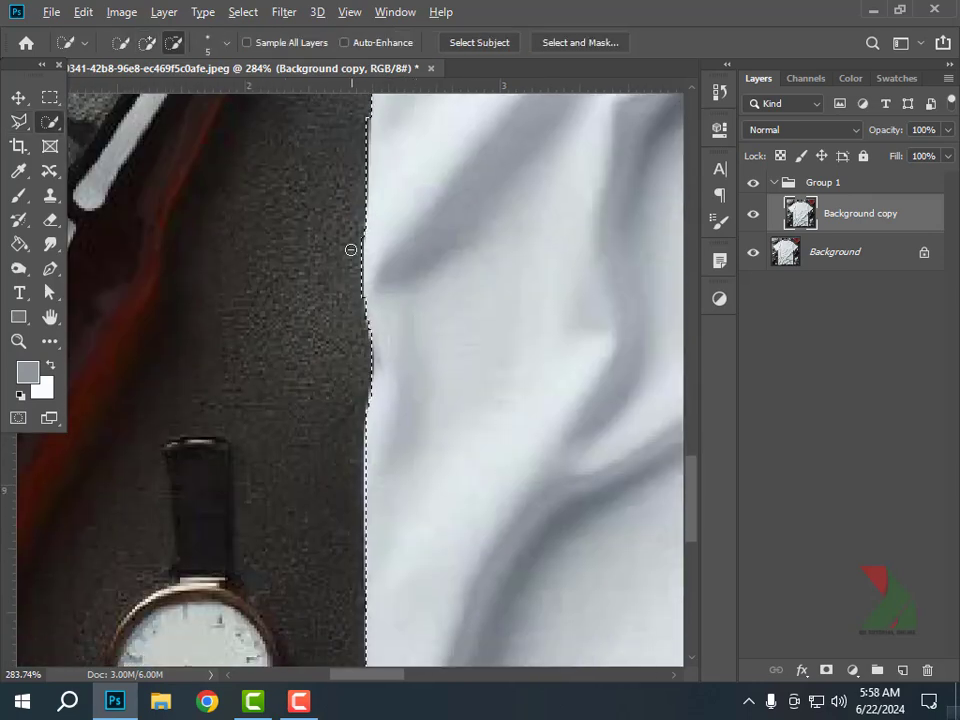
Clean up the selection at the shirt's lower left corner and along the adjoining hem
{"action": "scroll", "coordinate": [400, 300], "scroll_direction": "down", "scroll_amount": 5}
{"action": "scroll", "coordinate": [377, 388], "scroll_direction": "right", "scroll_amount": 3}
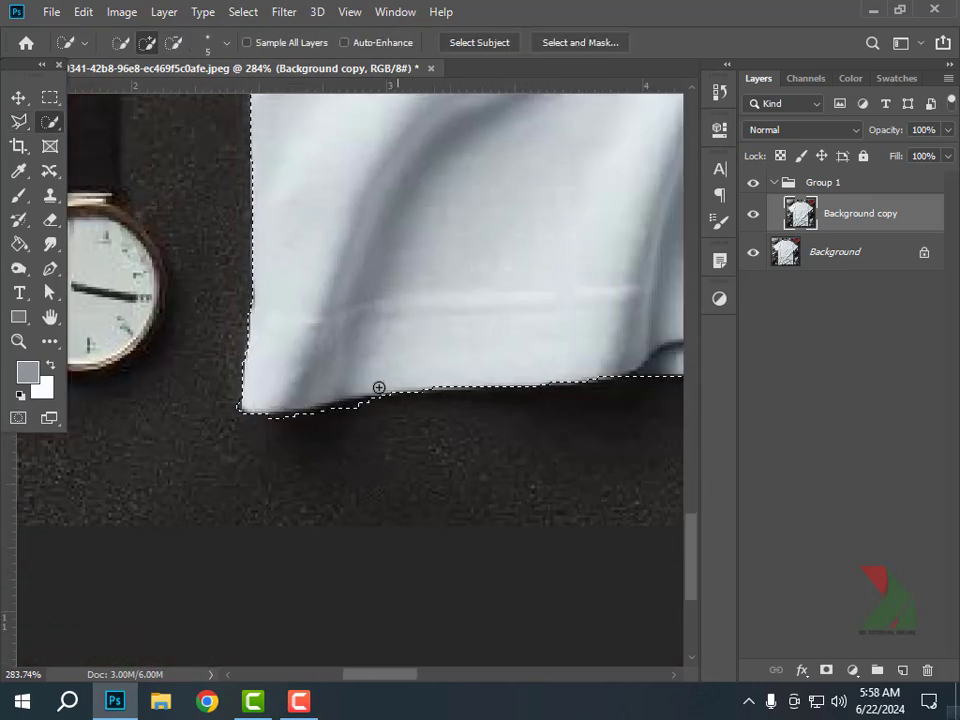
{"action": "scroll", "coordinate": [396, 386], "scroll_direction": "right", "scroll_amount": 5}
{"action": "left_click_drag", "start_coordinate": [568, 372], "coordinate": [433, 369]}
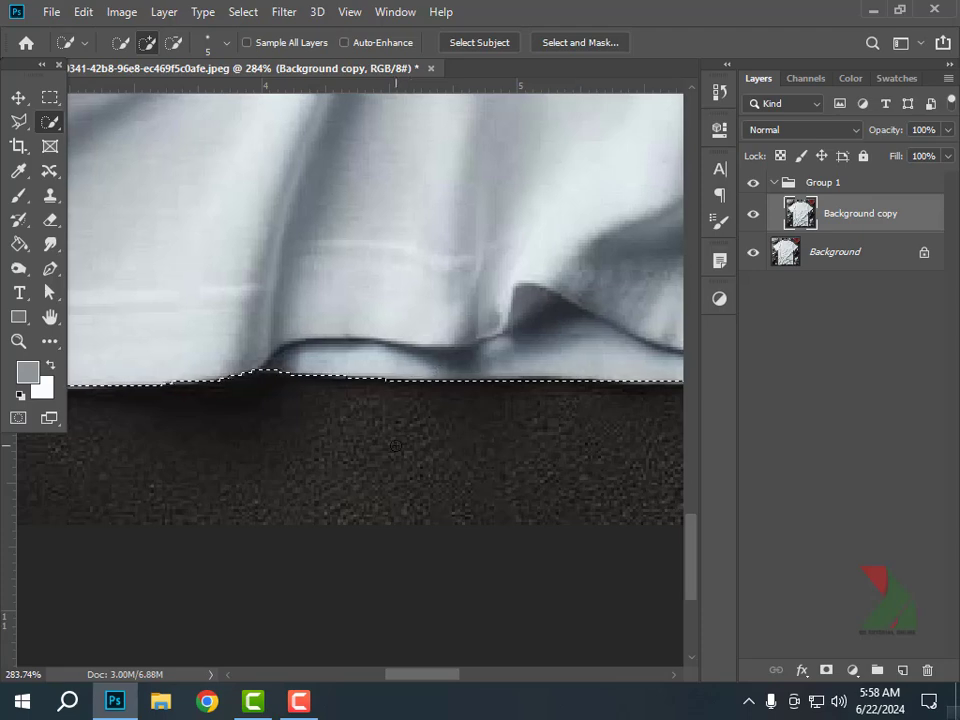
Add a layer mask to Group 1 from the T-shirt selection
{"action": "key", "text": "ctrl+0"}
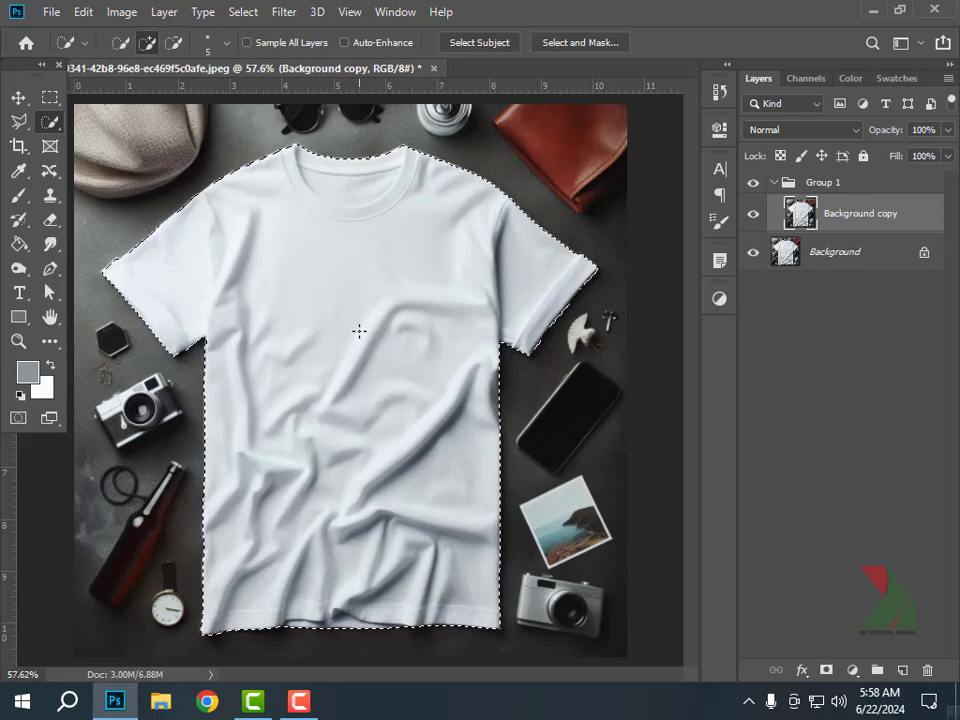
{"action": "left_click", "coordinate": [830, 183]}
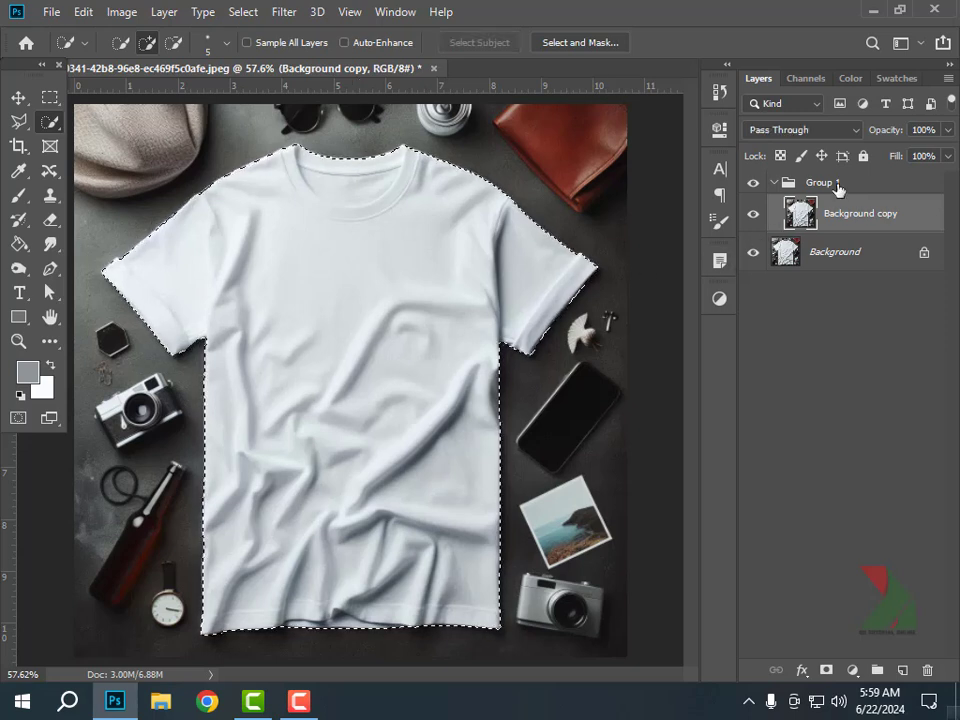
{"action": "left_click", "coordinate": [826, 670]}
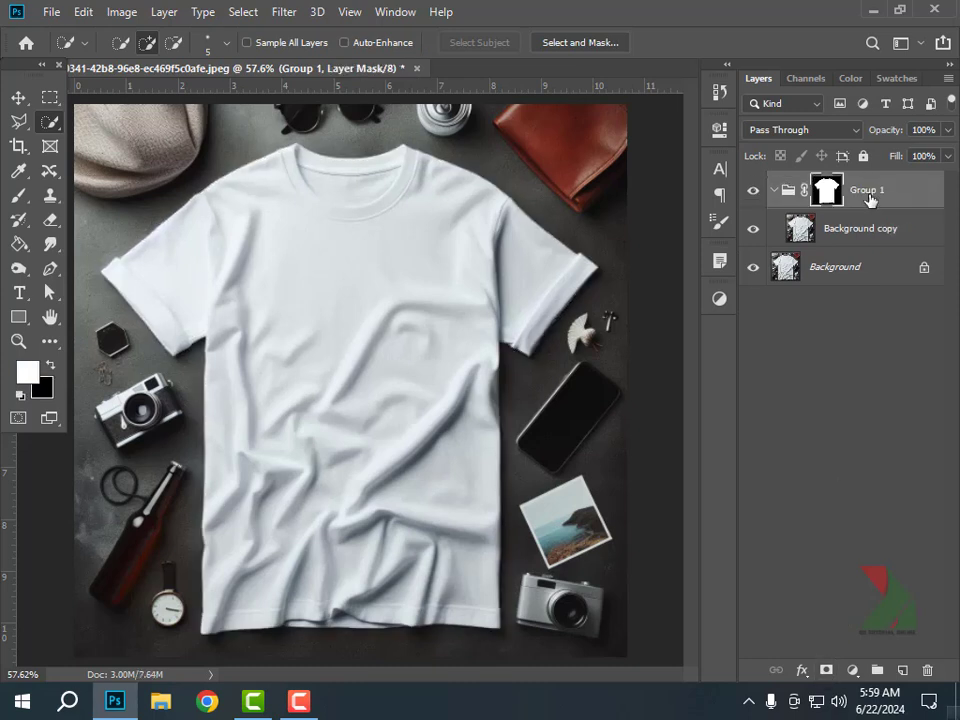
Load the group mask as a selection and copy the shirt from Background copy onto a new layer
{"action": "left_click", "coordinate": [826, 192], "text": "ctrl"}
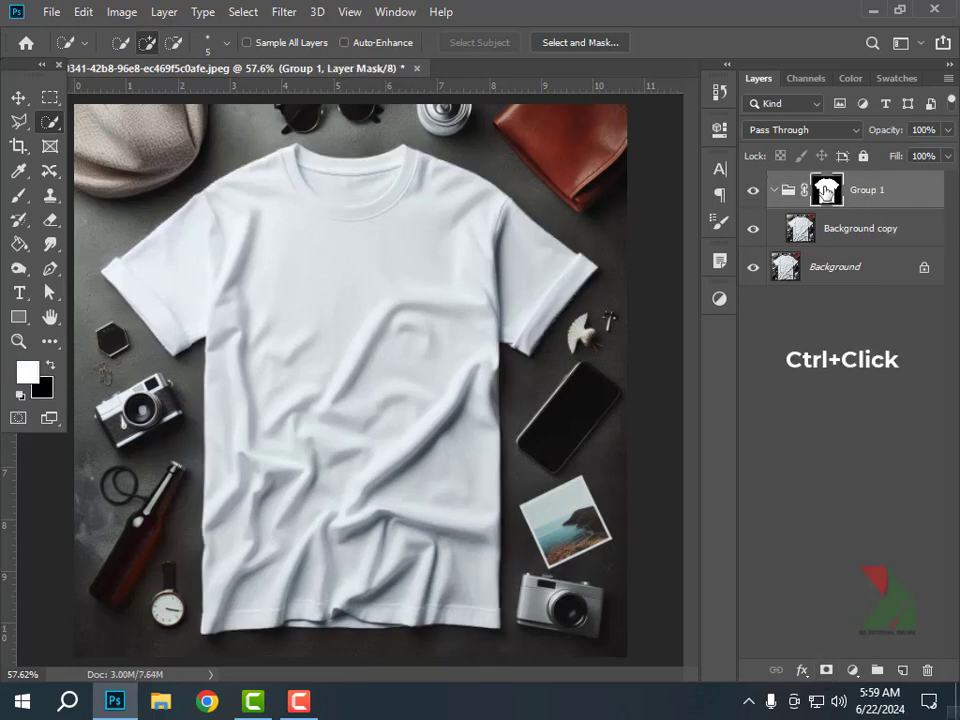
{"action": "left_click", "coordinate": [828, 193], "text": "ctrl"}
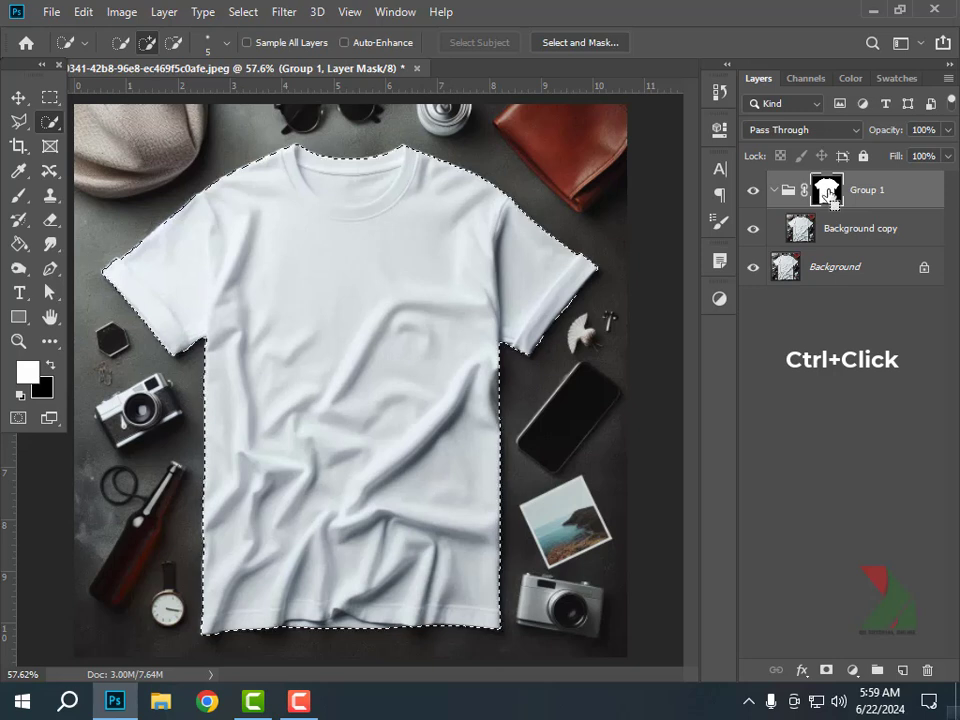
{"action": "left_click", "coordinate": [872, 230]}
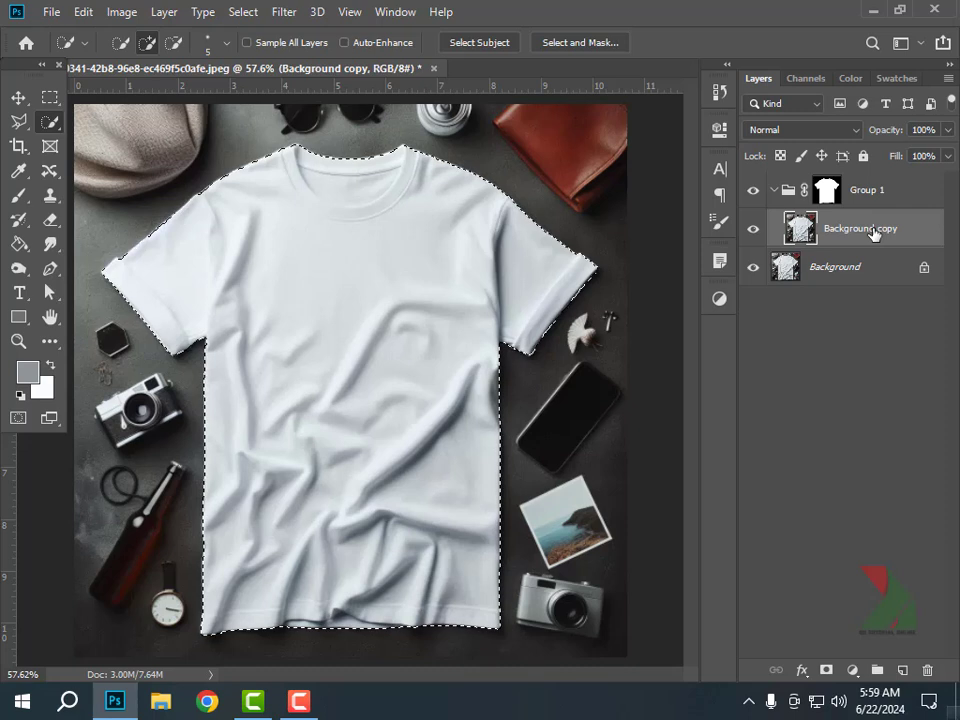
{"action": "key", "text": "ctrl+c"}
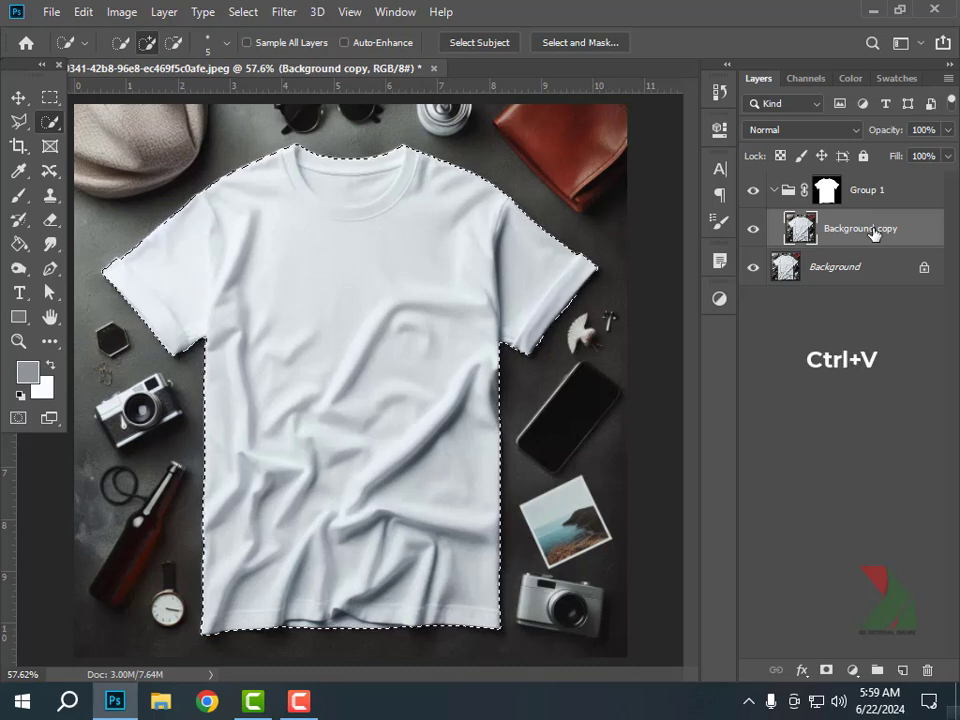
{"action": "key", "text": "ctrl+v"}
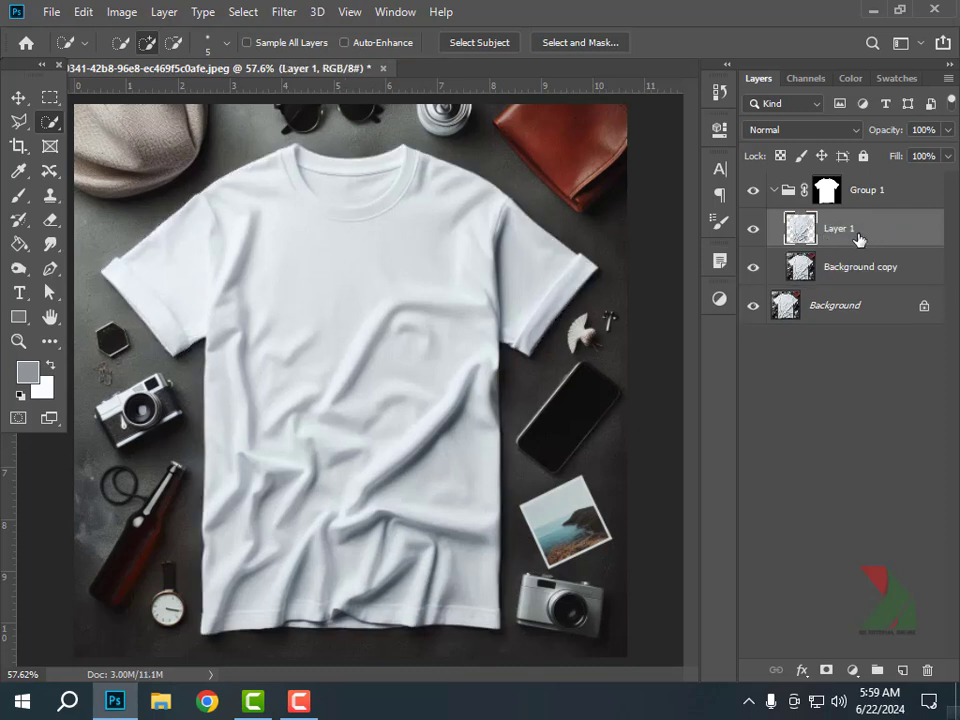
Rename the pasted shirt layer as Tshirt Mockup and hide it
{"action": "double_click", "coordinate": [840, 230]}
{"action": "key", "text": "Return"}
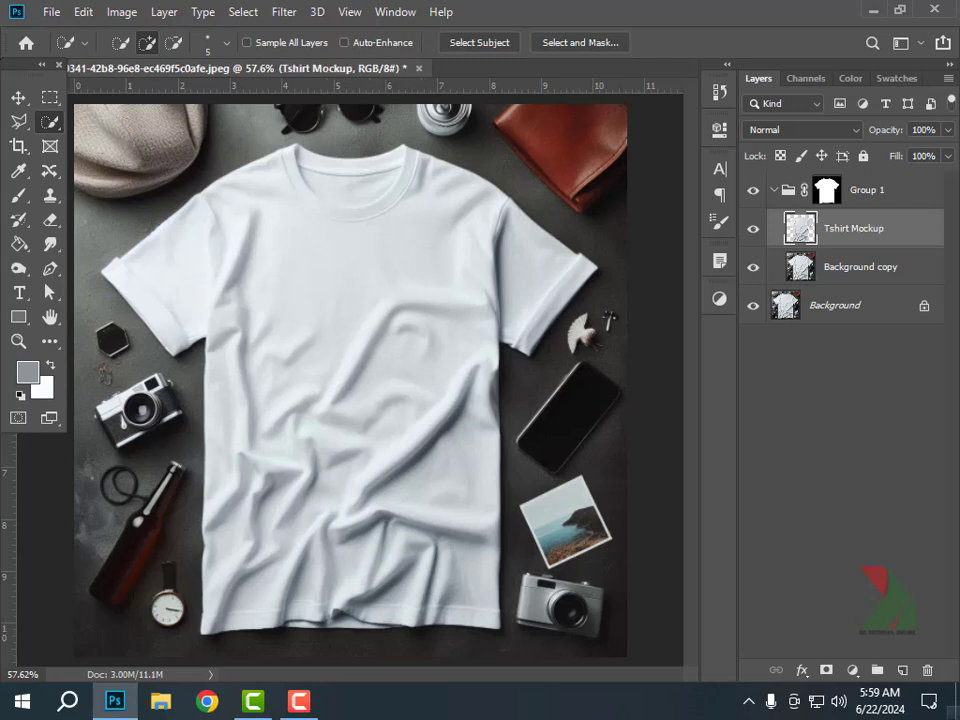
{"action": "left_click", "coordinate": [754, 231]}
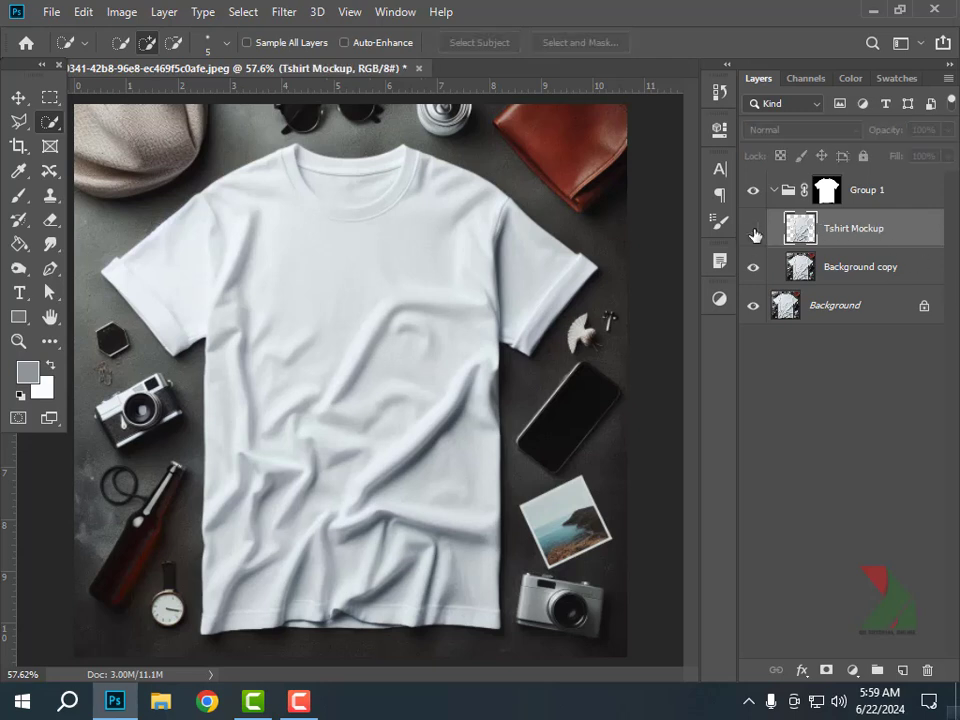
Within the shirt outline on Background copy, select the light fabric areas using Color Range with sampled colors and Fuzziness 43
{"action": "left_click", "coordinate": [831, 194], "text": "ctrl"}
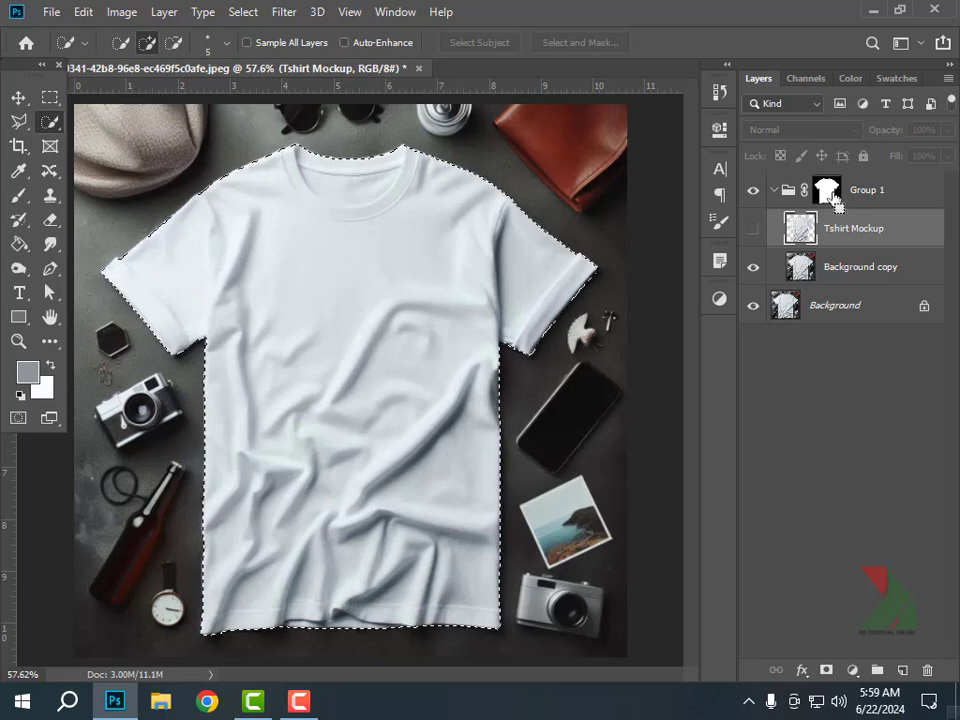
{"action": "left_click", "coordinate": [866, 270]}
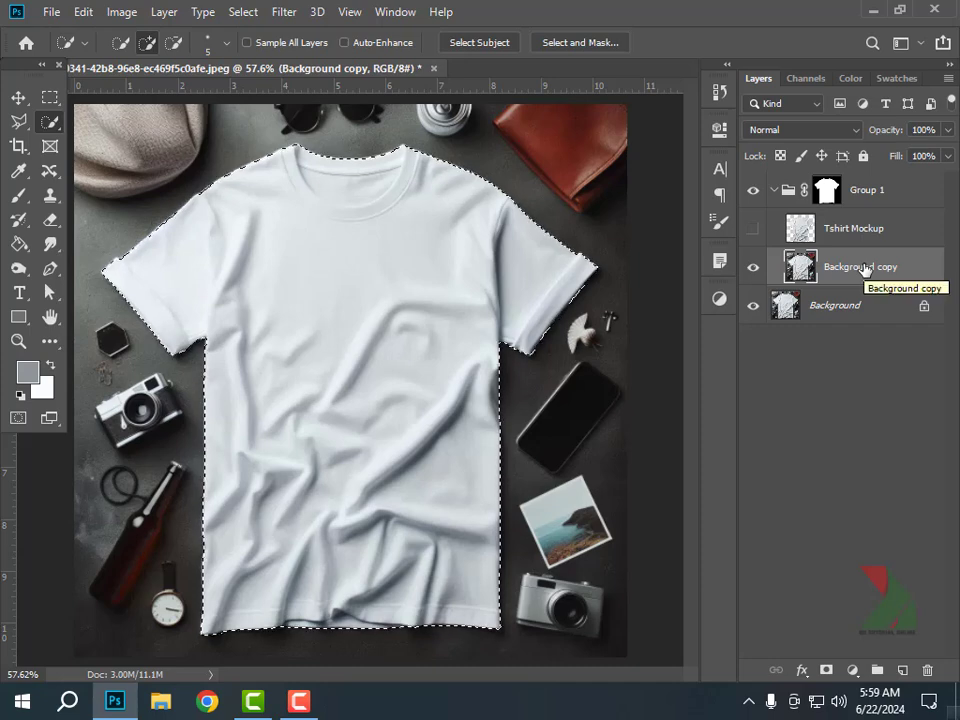
{"action": "left_click", "coordinate": [244, 13]}
{"action": "left_click", "coordinate": [278, 195]}
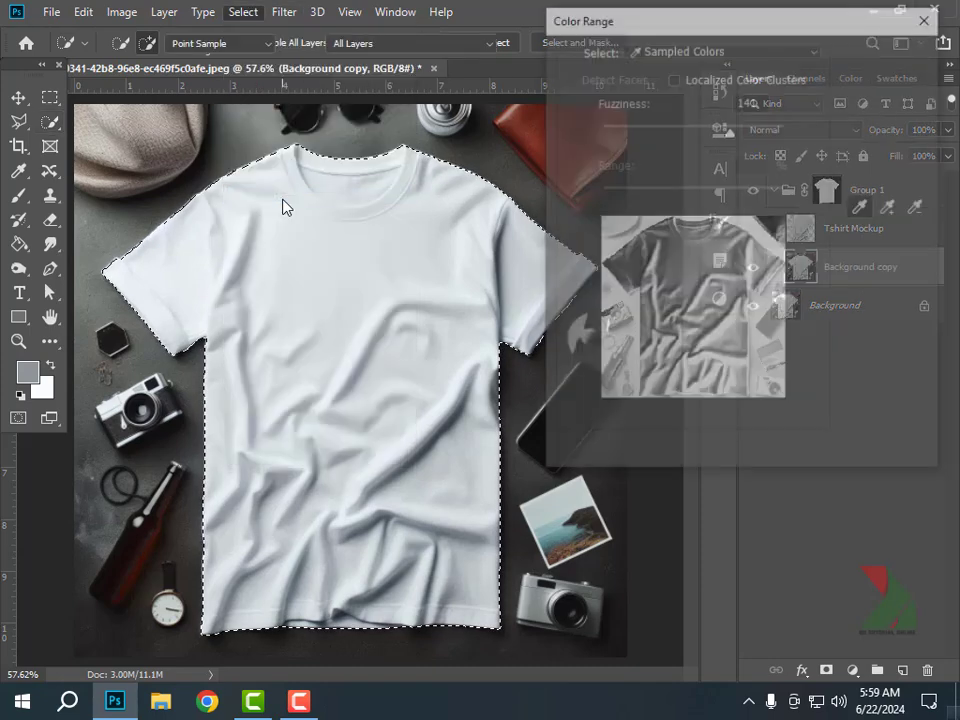
{"action": "left_click", "coordinate": [288, 270]}
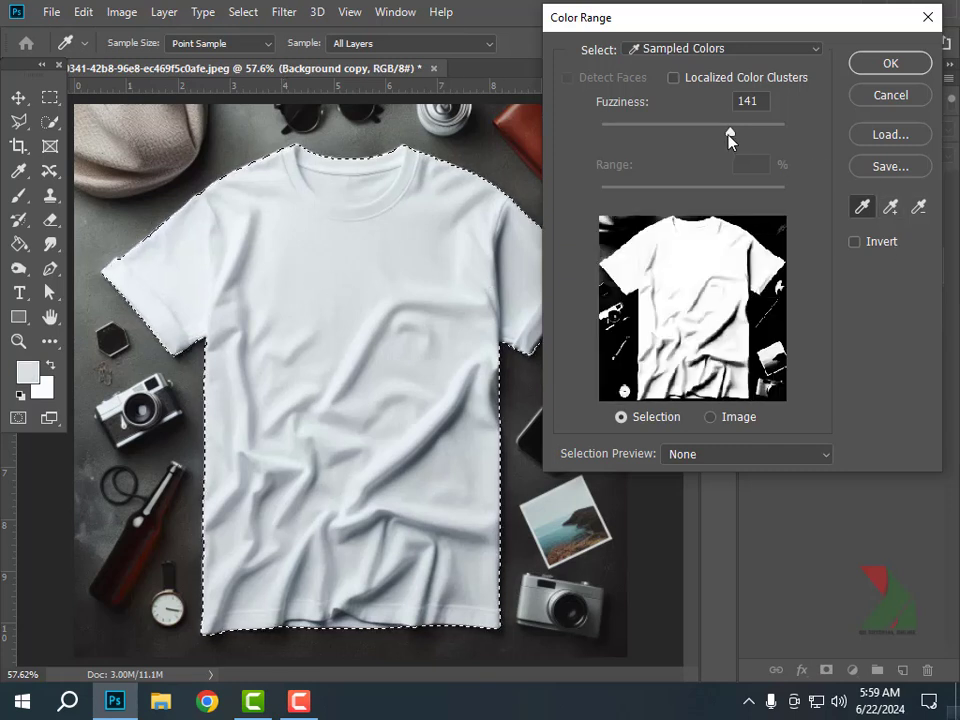
{"action": "left_click_drag", "start_coordinate": [728, 140], "coordinate": [637, 150]}
{"action": "left_click", "coordinate": [890, 206]}
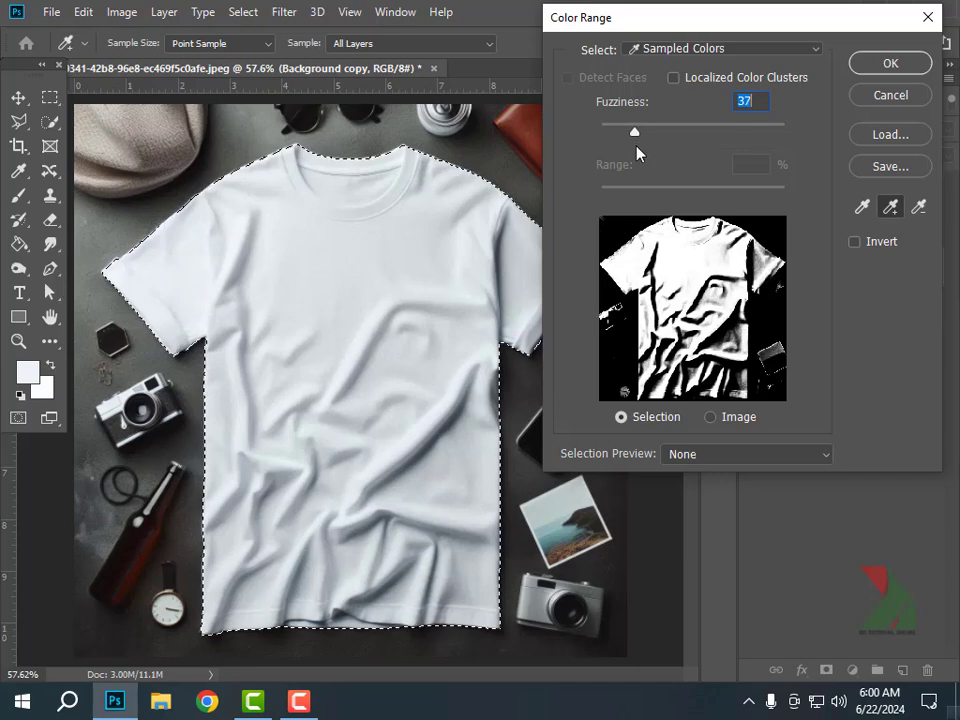
{"action": "left_click_drag", "start_coordinate": [637, 152], "coordinate": [642, 153]}
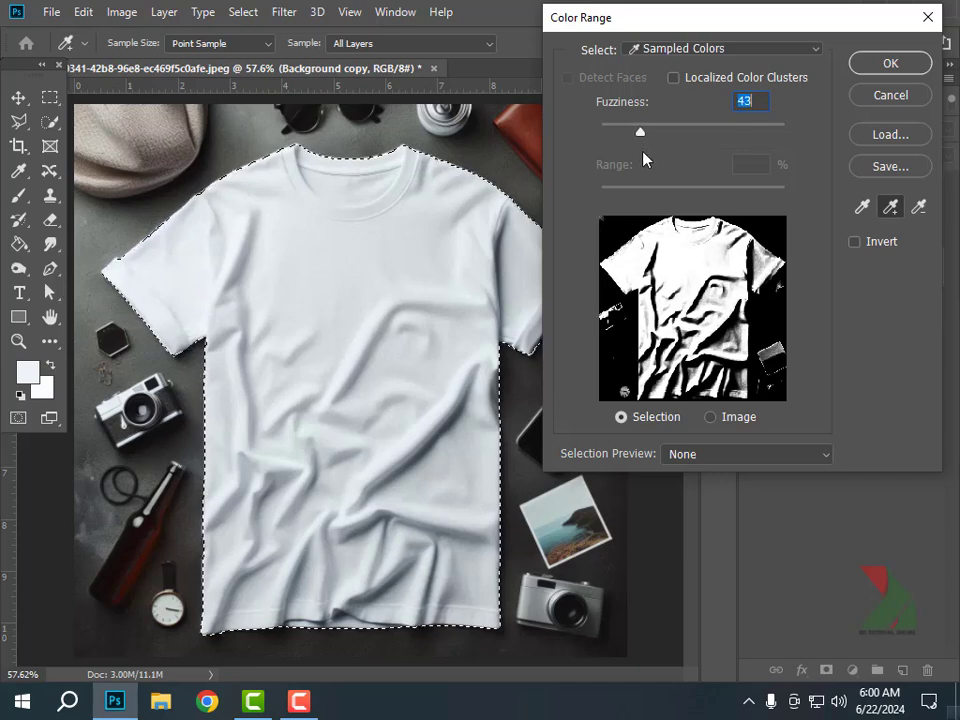
{"action": "left_click", "coordinate": [889, 64]}
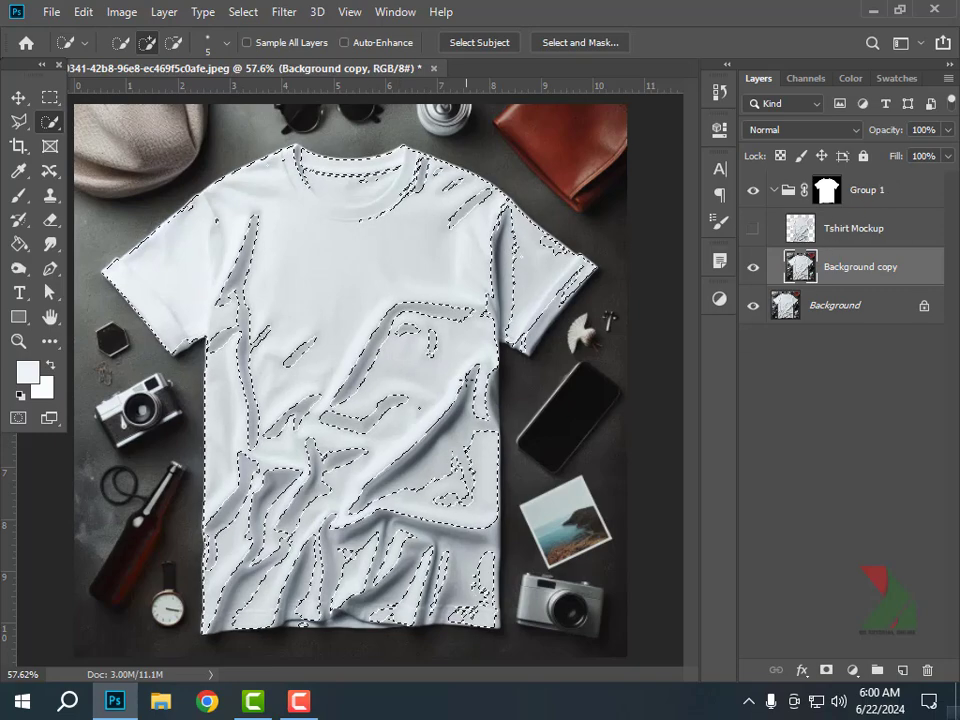
Add a Solid Color fill layer over the selected light areas with the color f4fcff
{"action": "left_click", "coordinate": [852, 670]}
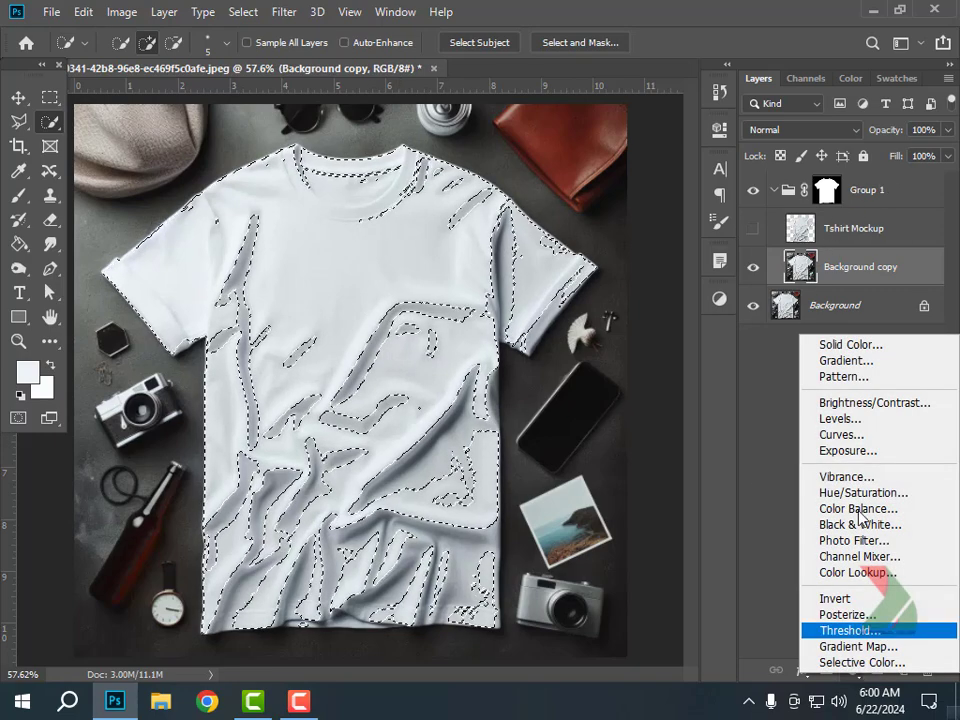
{"action": "left_click", "coordinate": [830, 345]}
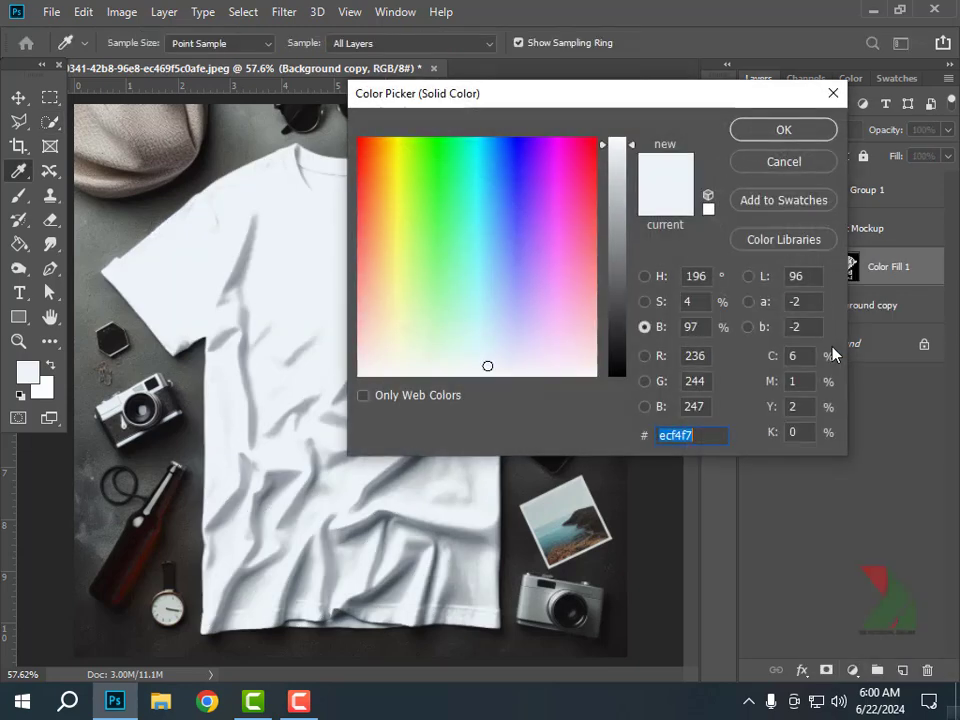
{"action": "left_click_drag", "start_coordinate": [632, 150], "coordinate": [632, 128]}
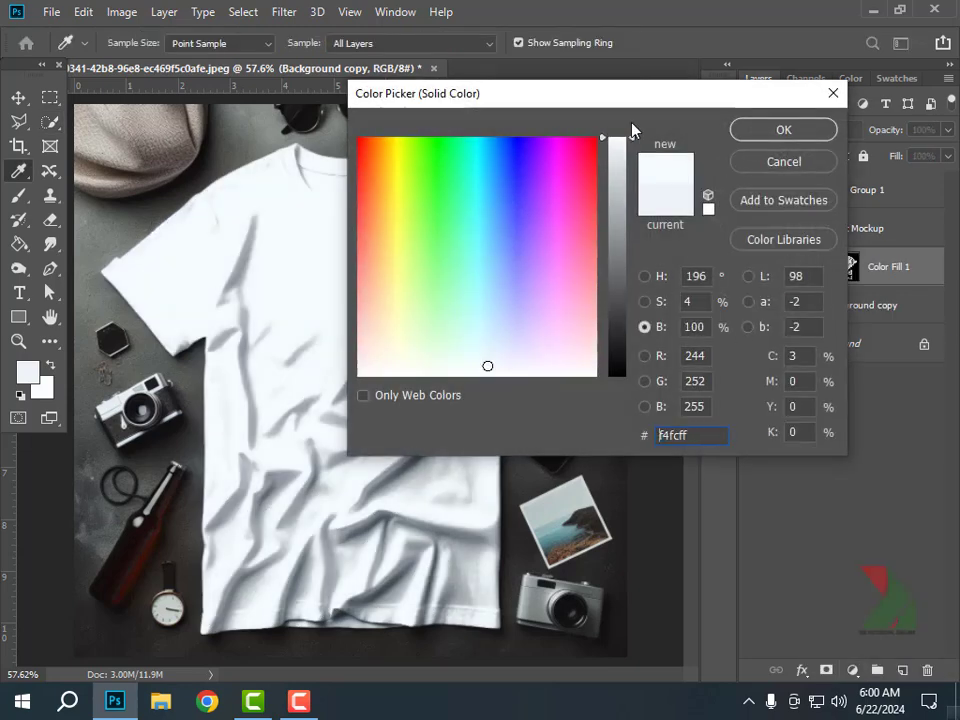
{"action": "left_click", "coordinate": [800, 132]}
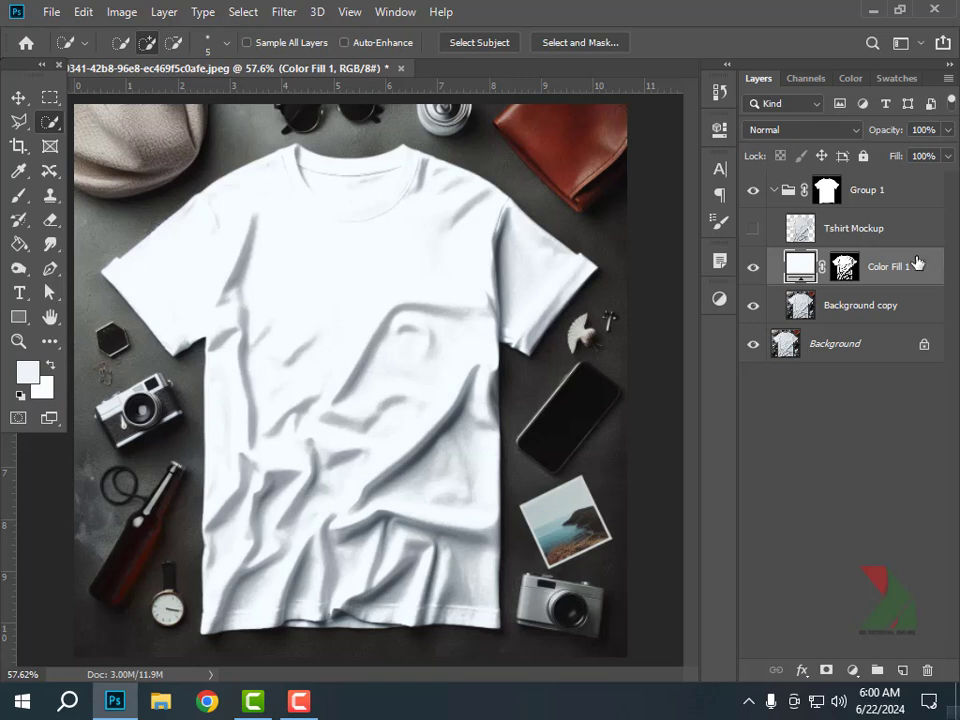
Rename the color fill layer as Brighten
{"action": "double_click", "coordinate": [888, 266]}
{"action": "type", "text": "Brighten"}
{"action": "key", "text": "Return"}
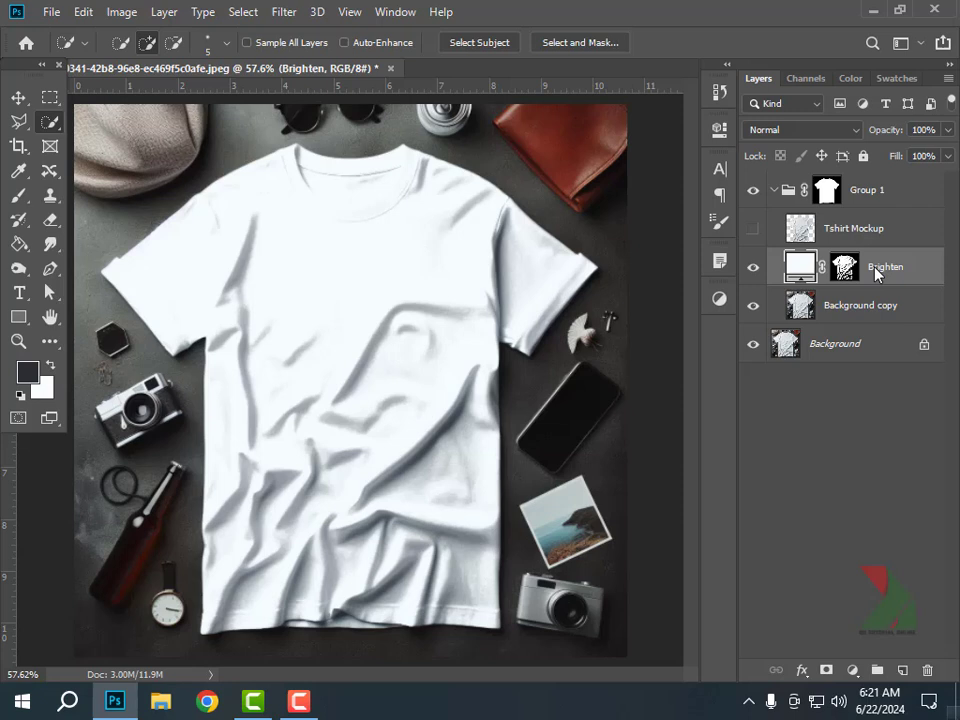
Set the Brighten layer's opacity to 0% and load the shirt outline from Group 1's mask as a selection
{"action": "left_click", "coordinate": [946, 131]}
{"action": "left_click_drag", "start_coordinate": [946, 155], "coordinate": [858, 155]}
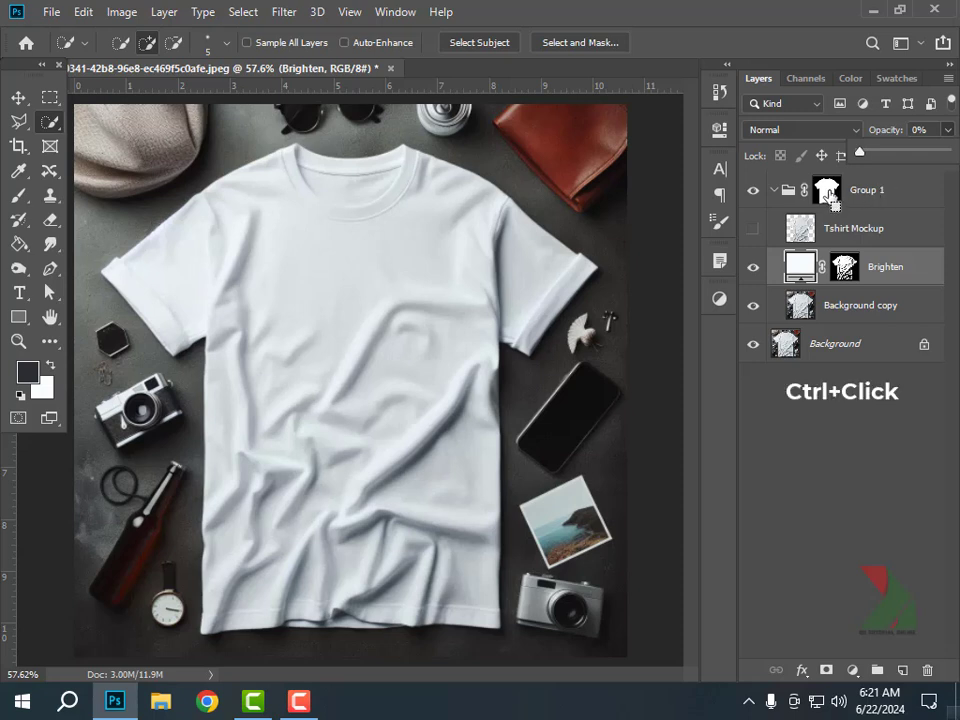
{"action": "left_click", "coordinate": [829, 196], "text": "ctrl"}
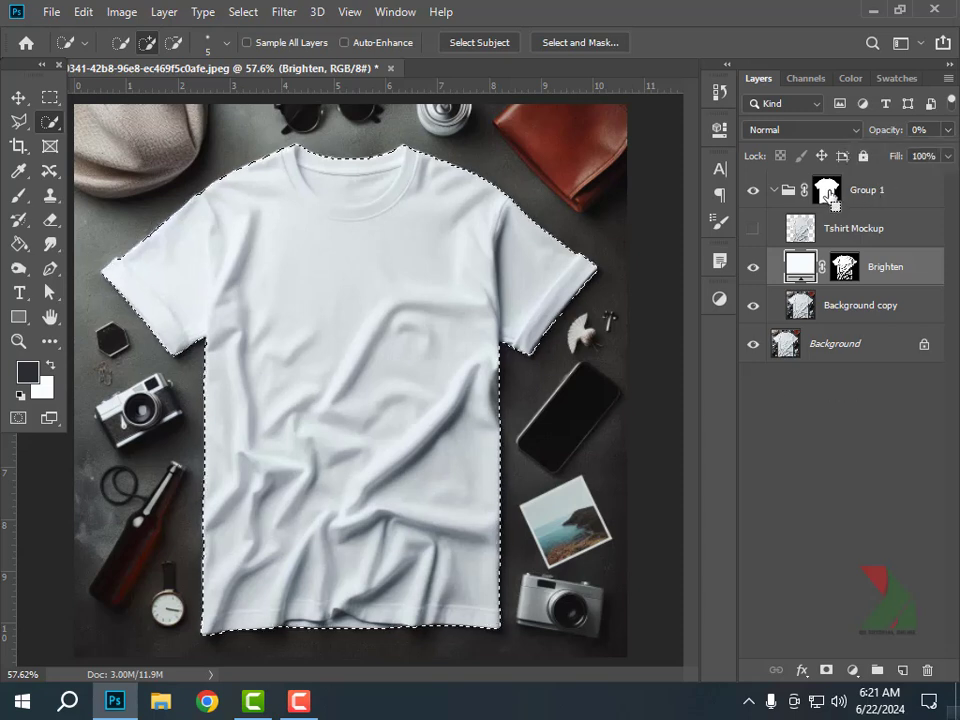
Within the shirt outline on Background copy, select the darker fold areas using Color Range with several sampled colors and Fuzziness 59
{"action": "left_click", "coordinate": [848, 314]}
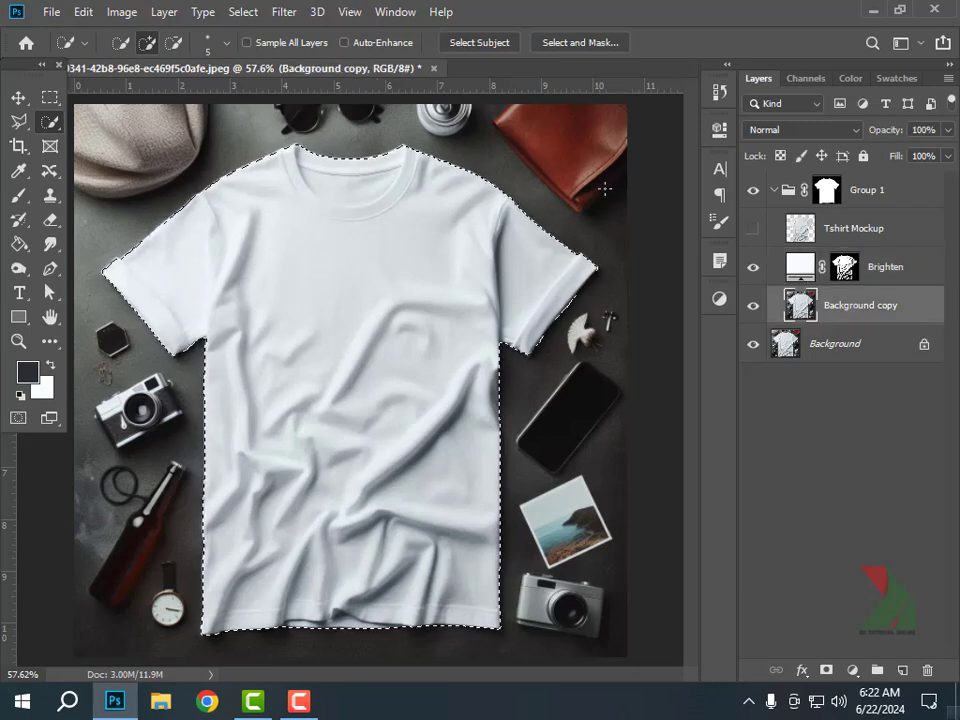
{"action": "left_click", "coordinate": [243, 12]}
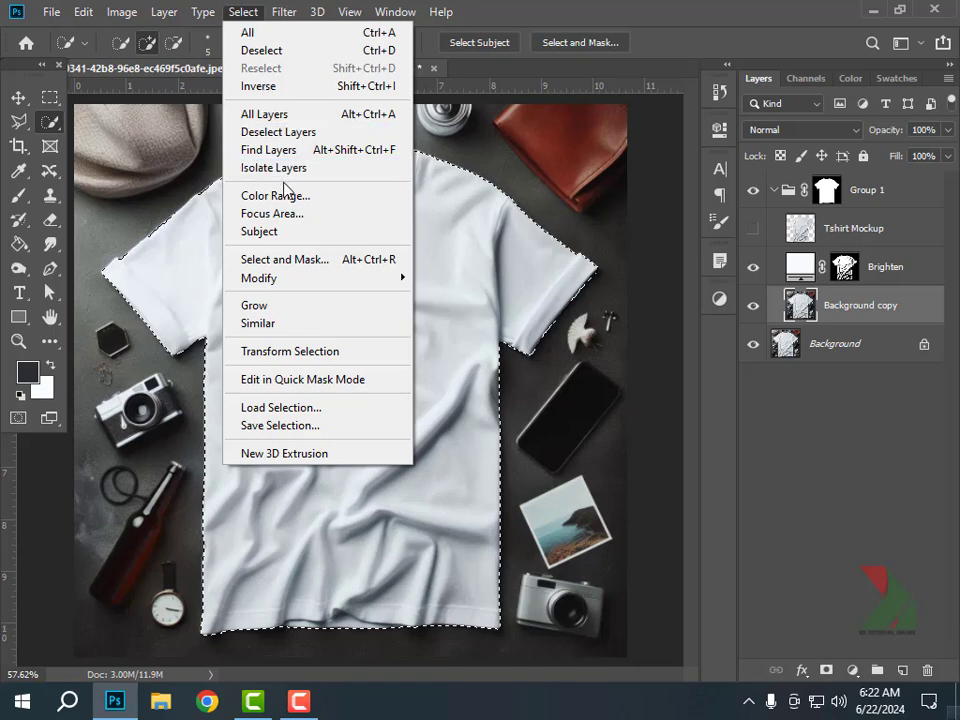
{"action": "left_click", "coordinate": [283, 196]}
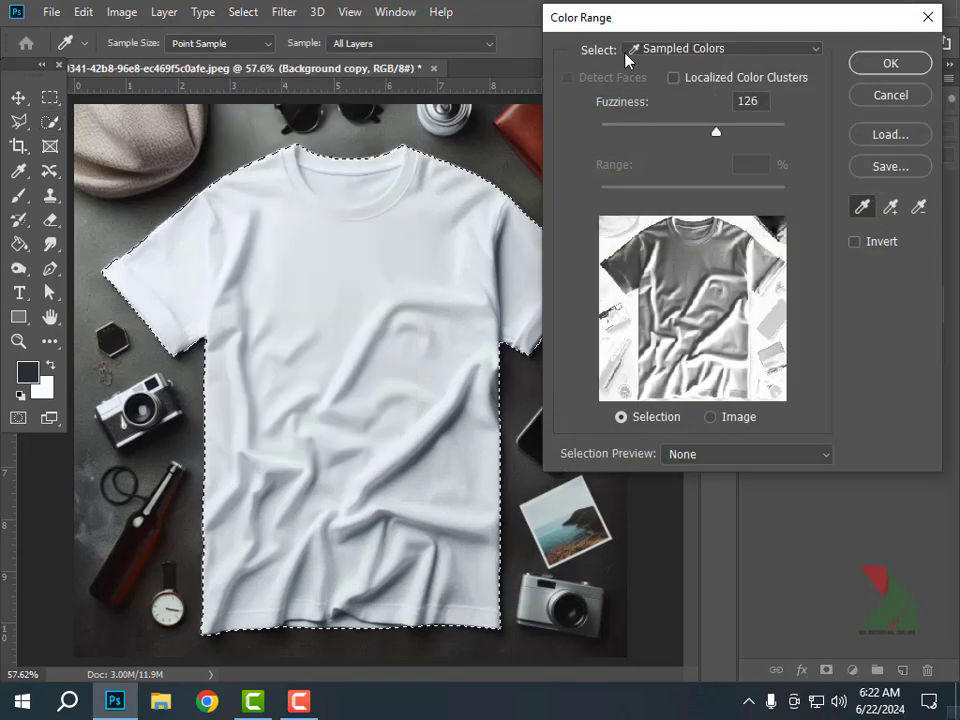
{"action": "left_click_drag", "start_coordinate": [646, 18], "coordinate": [669, 17]}
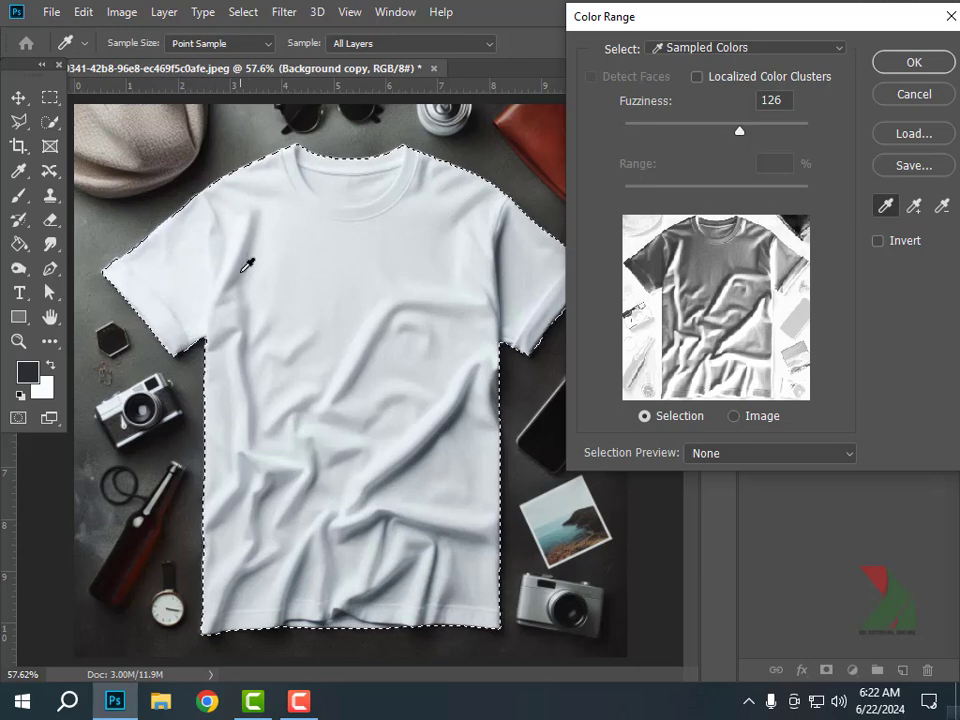
{"action": "left_click", "coordinate": [247, 264]}
{"action": "left_click_drag", "start_coordinate": [739, 131], "coordinate": [711, 132]}
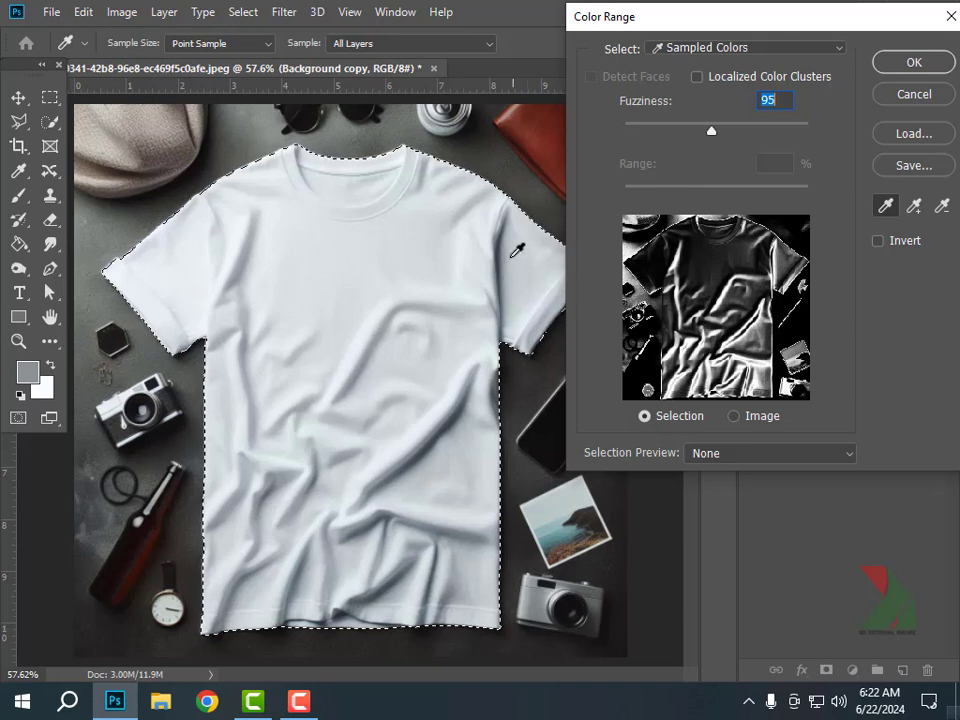
{"action": "left_click", "coordinate": [912, 209]}
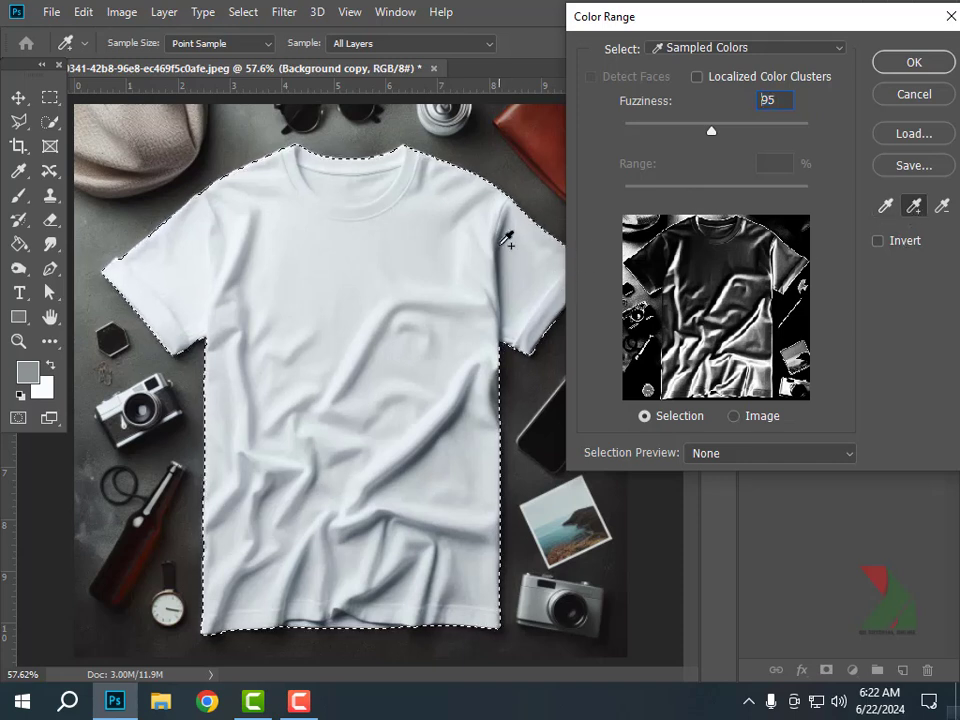
{"action": "left_click", "coordinate": [461, 180]}
{"action": "left_click_drag", "start_coordinate": [711, 131], "coordinate": [683, 146]}
{"action": "left_click", "coordinate": [298, 354]}
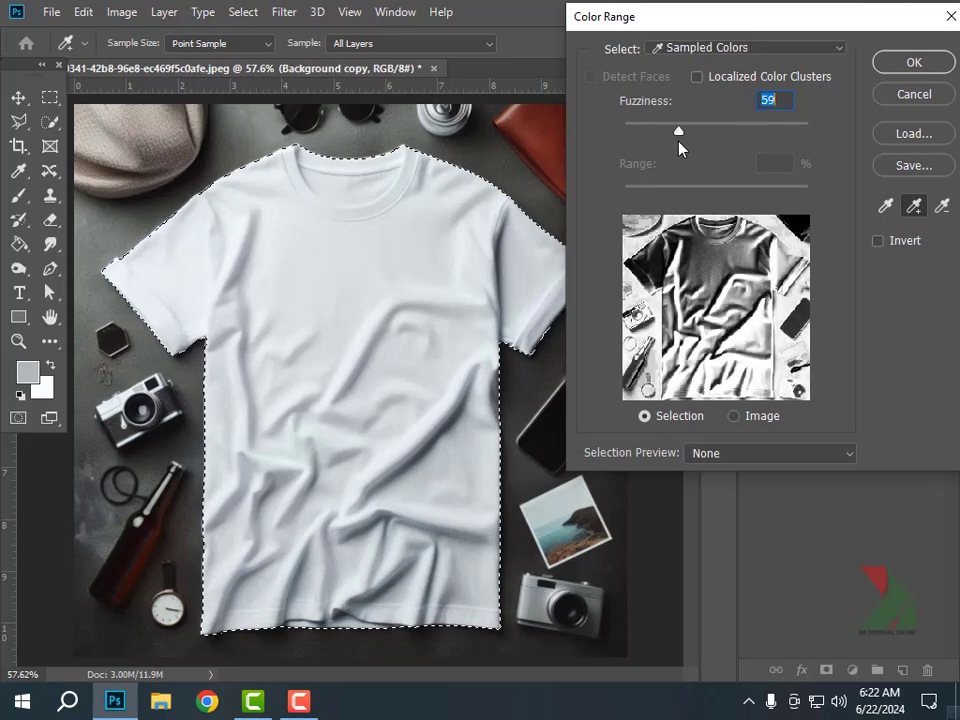
{"action": "left_click", "coordinate": [928, 66]}
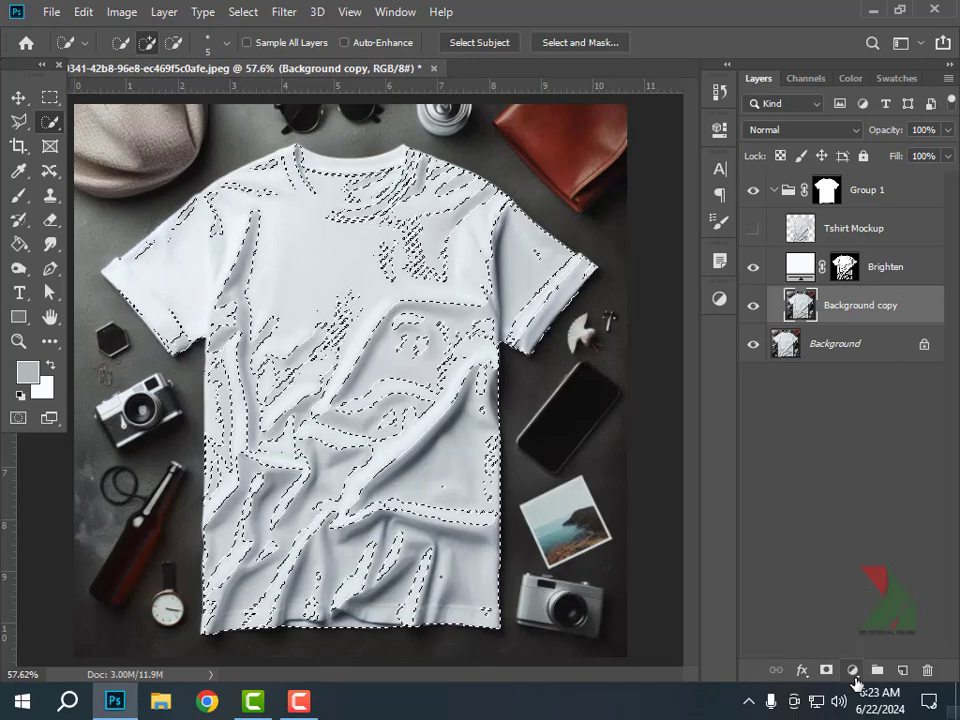
Add a Solid Color fill layer over the selected dark fold areas with the near-black color 0a0b0b
{"action": "left_click", "coordinate": [852, 670]}
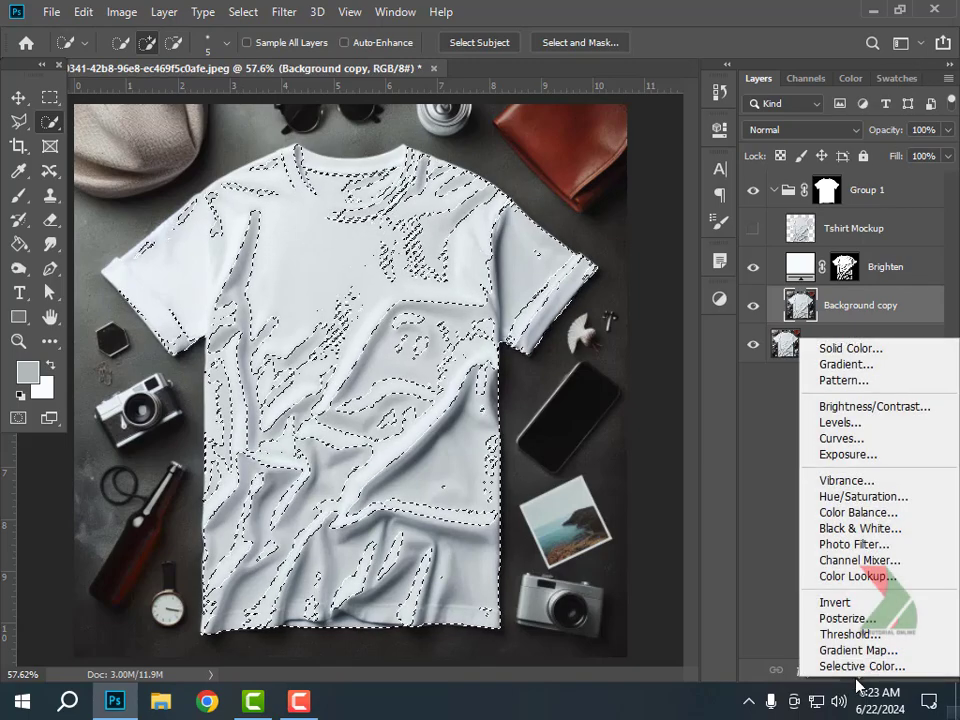
{"action": "left_click", "coordinate": [847, 348]}
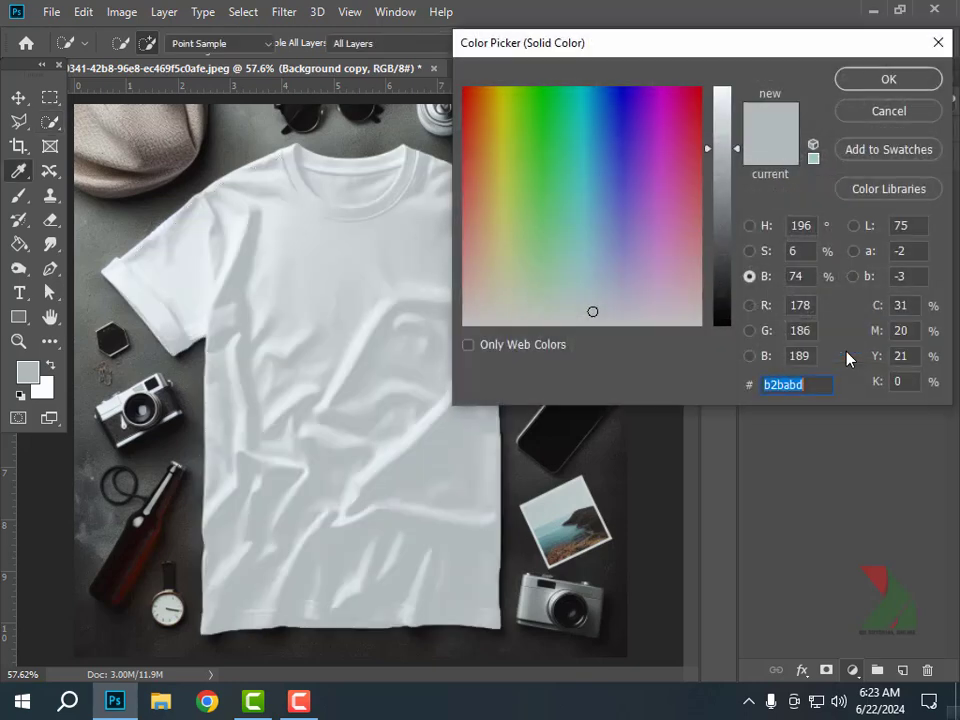
{"action": "left_click_drag", "start_coordinate": [737, 158], "coordinate": [731, 320]}
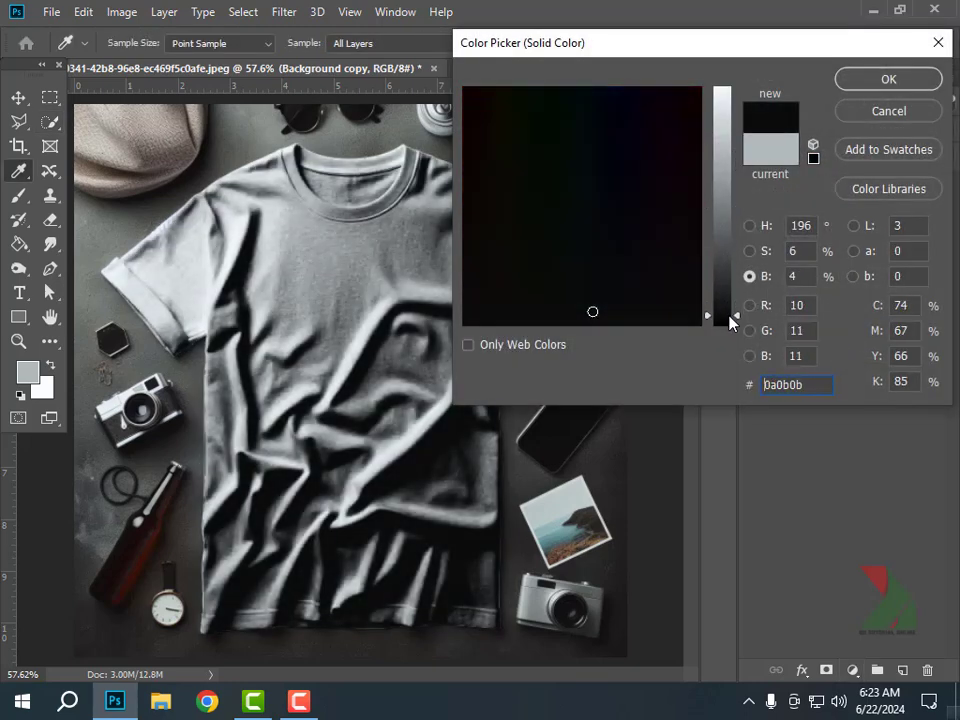
{"action": "left_click", "coordinate": [885, 79]}
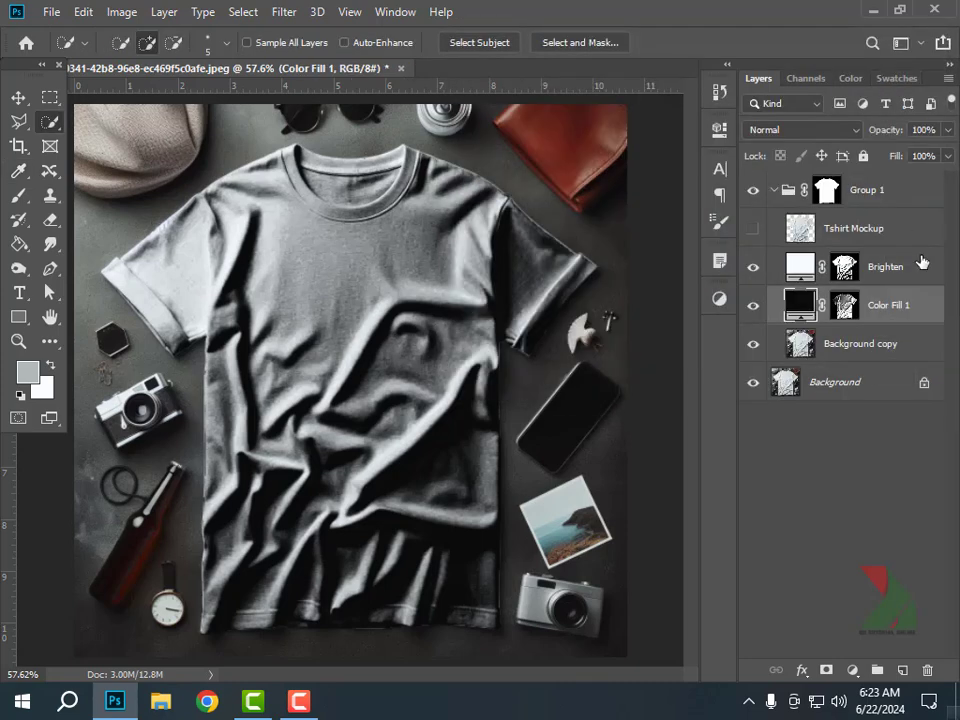
Rename the near-black fill layer as Shadow and set its opacity to 0%
{"action": "double_click", "coordinate": [888, 306]}
{"action": "type", "text": "Shadow"}
{"action": "key", "text": "Return"}
{"action": "left_click", "coordinate": [947, 131]}
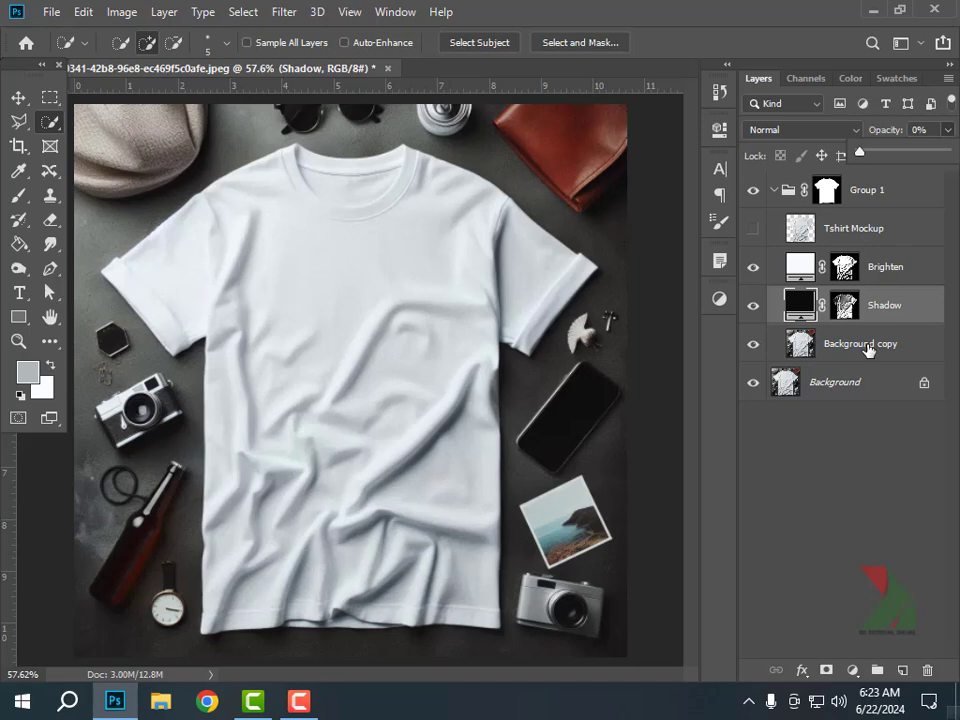
Add a red Solid Color fill layer directly above Background copy to color the whole shirt
{"action": "left_click", "coordinate": [868, 348]}
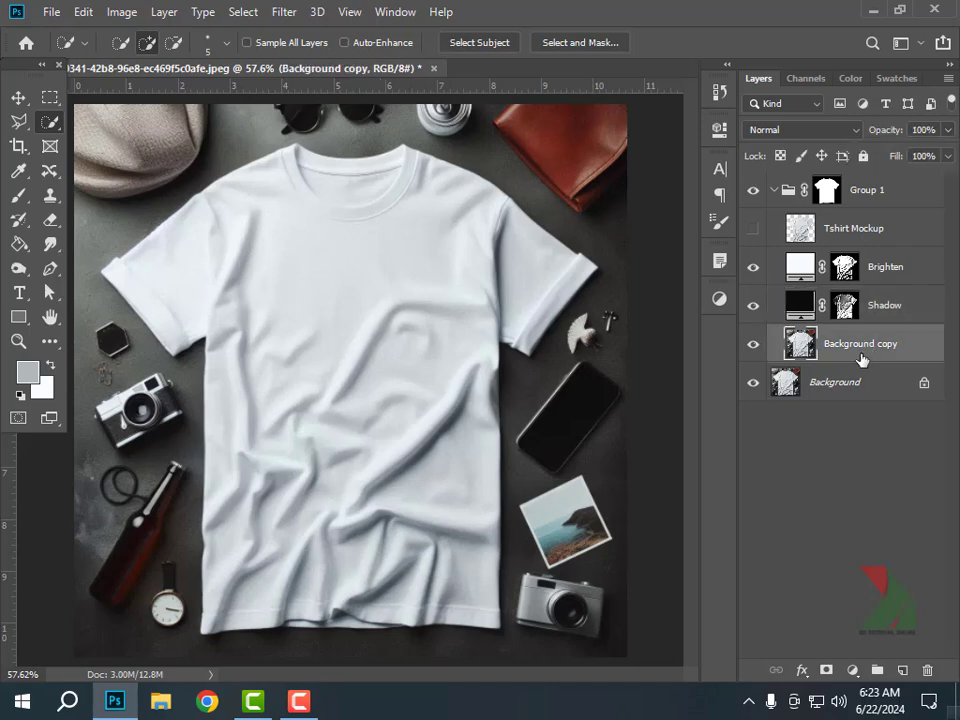
{"action": "left_click", "coordinate": [852, 670]}
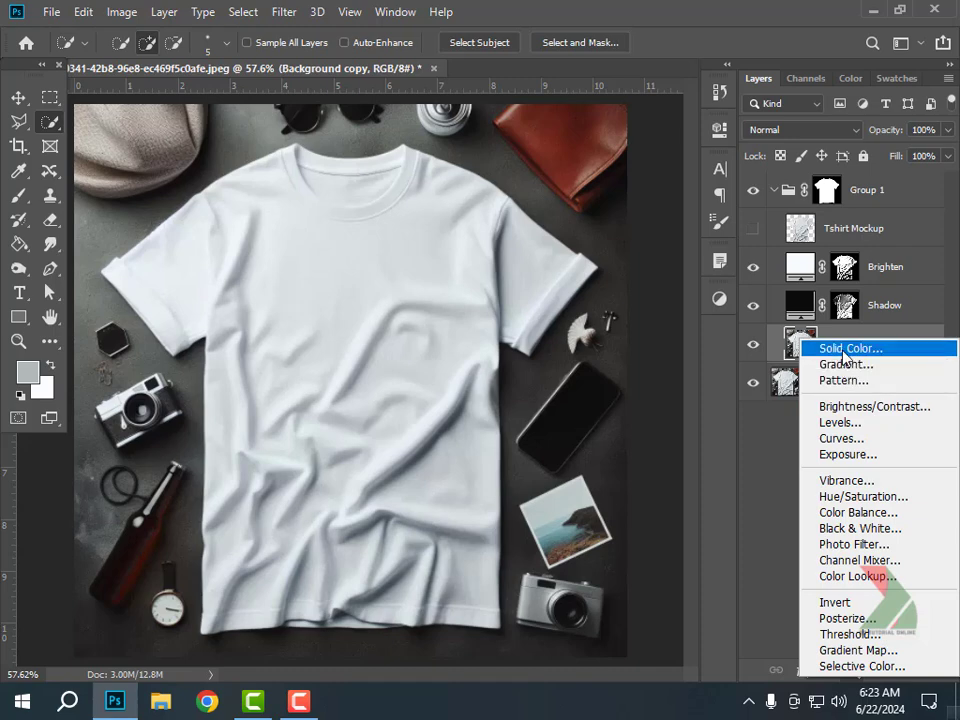
{"action": "left_click", "coordinate": [843, 348]}
{"action": "left_click", "coordinate": [469, 99]}
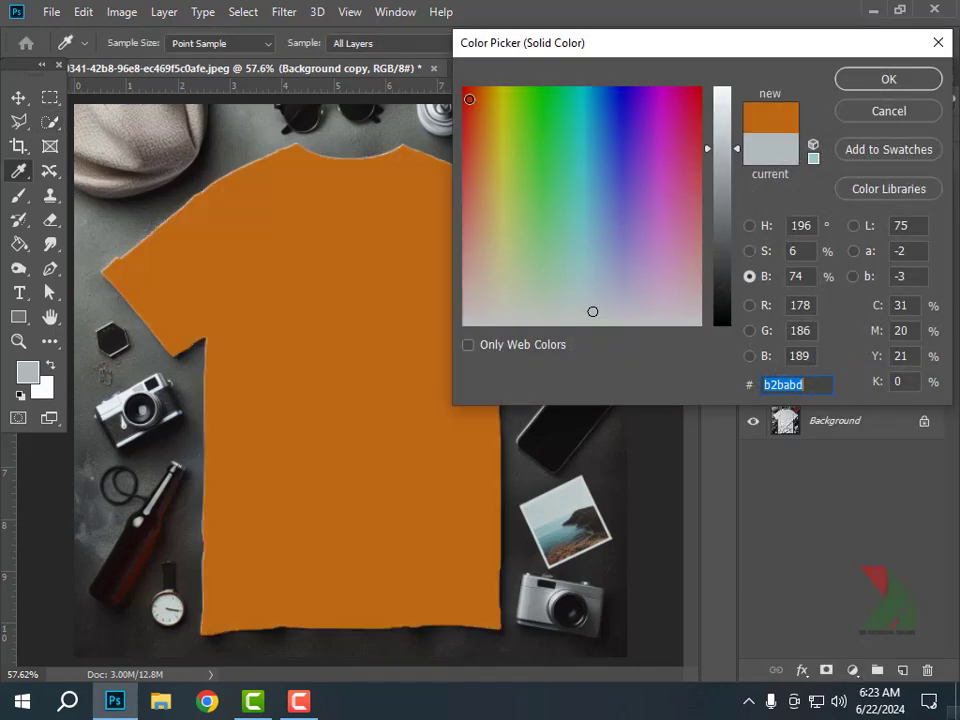
{"action": "left_click", "coordinate": [874, 79]}
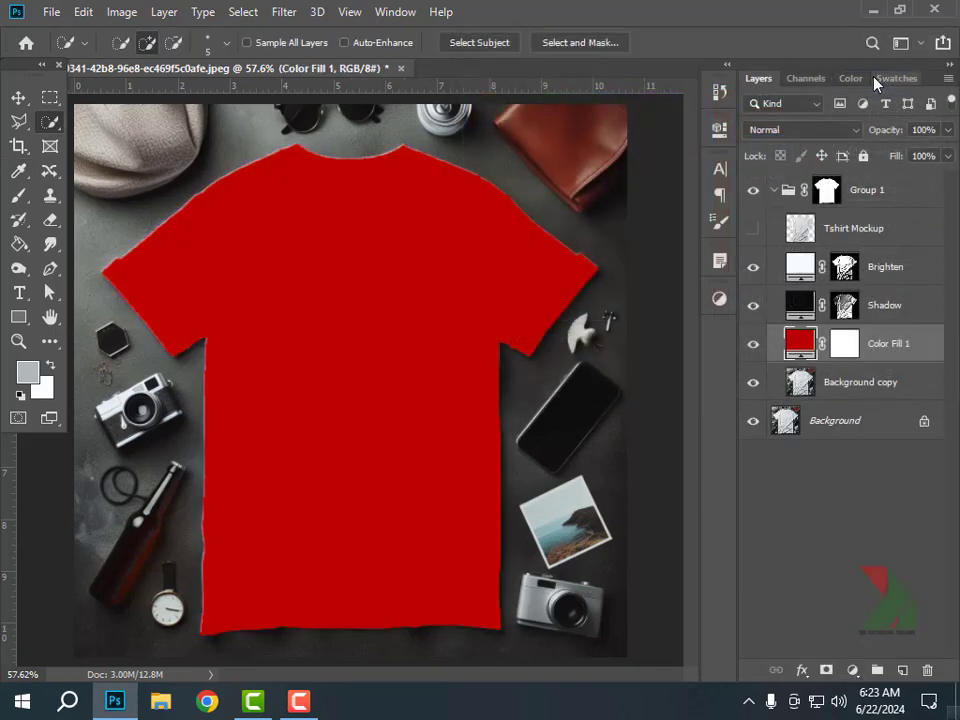
Set the Brighten layer's opacity to 25% and the Shadow layer's opacity to 41%
{"action": "left_click", "coordinate": [903, 270]}
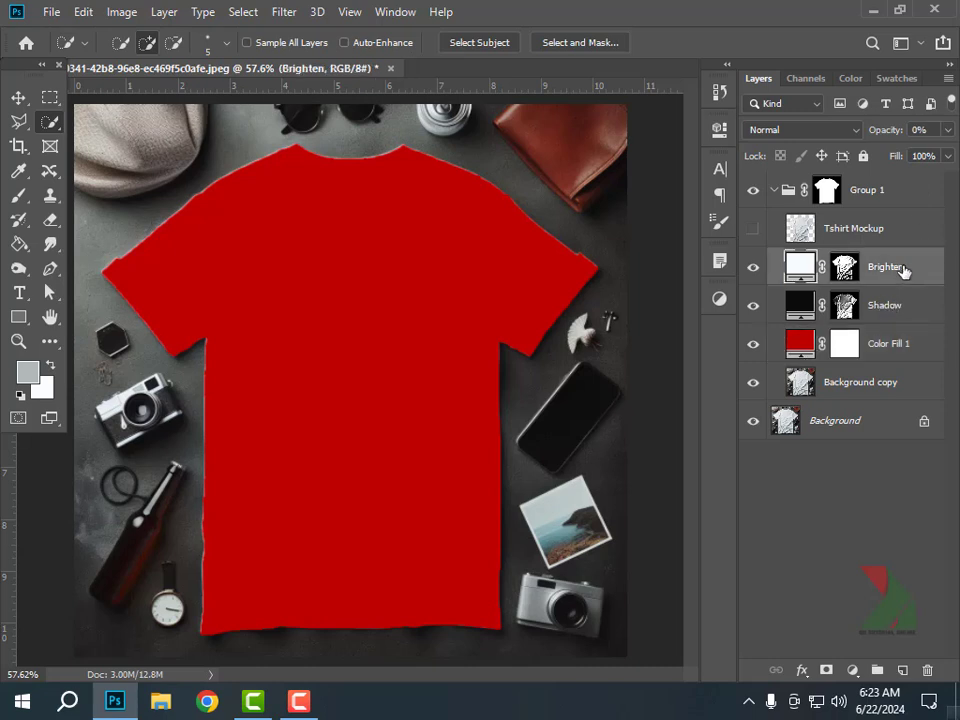
{"action": "left_click", "coordinate": [948, 131]}
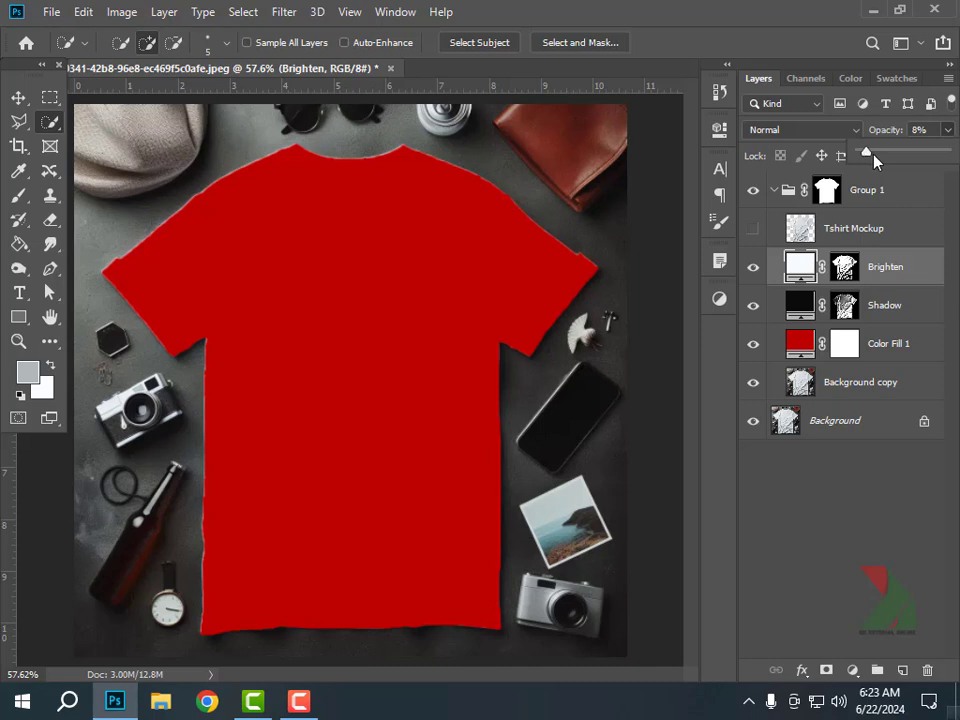
{"action": "left_click_drag", "start_coordinate": [873, 160], "coordinate": [883, 160]}
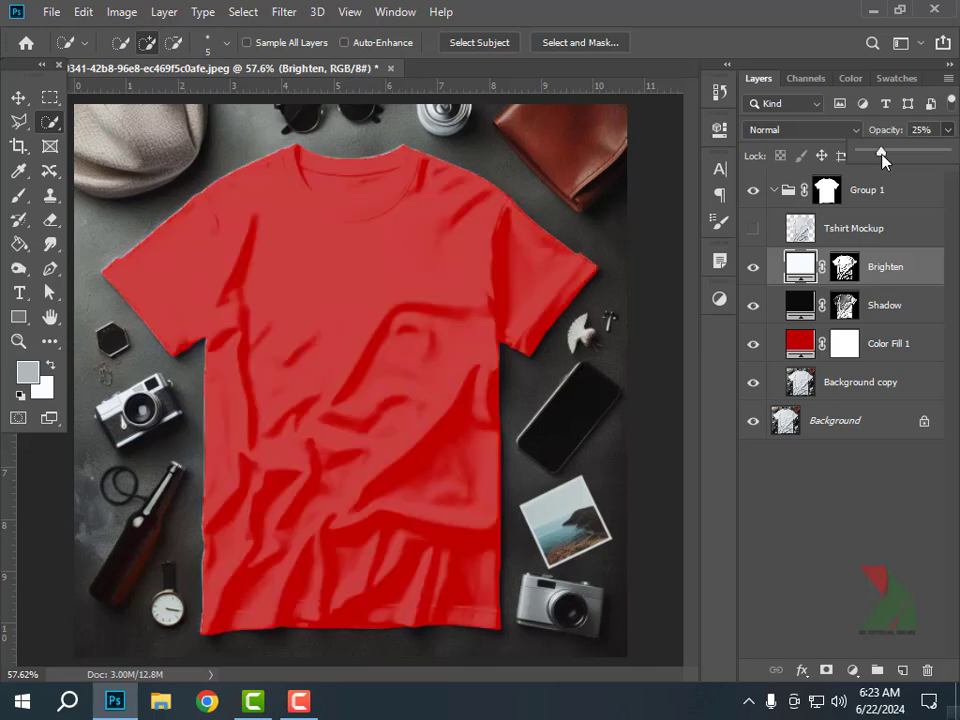
{"action": "left_click", "coordinate": [884, 305]}
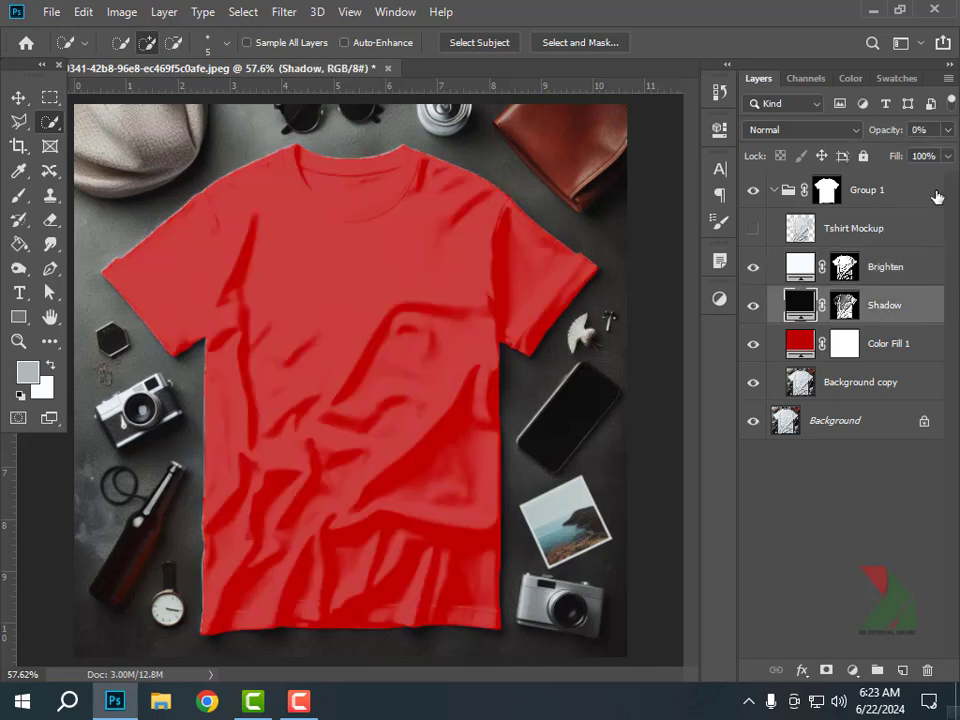
{"action": "left_click", "coordinate": [947, 130]}
{"action": "left_click_drag", "start_coordinate": [862, 160], "coordinate": [893, 160]}
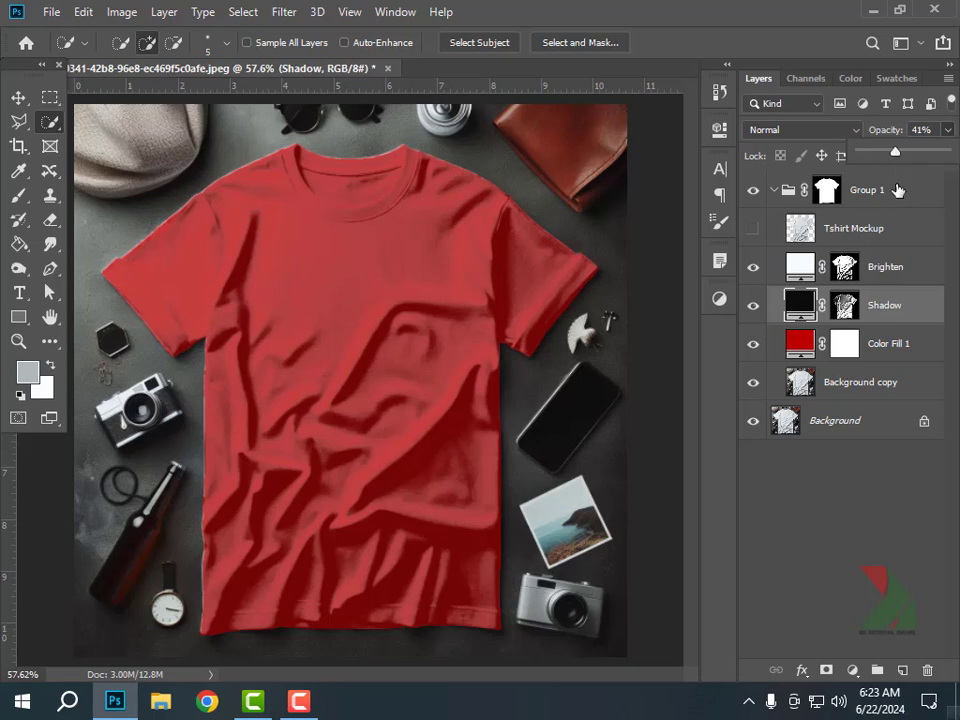
Make the Tshirt Mockup layer visible and move it between the Shadow layer and the red color fill layer
{"action": "left_click", "coordinate": [866, 235]}
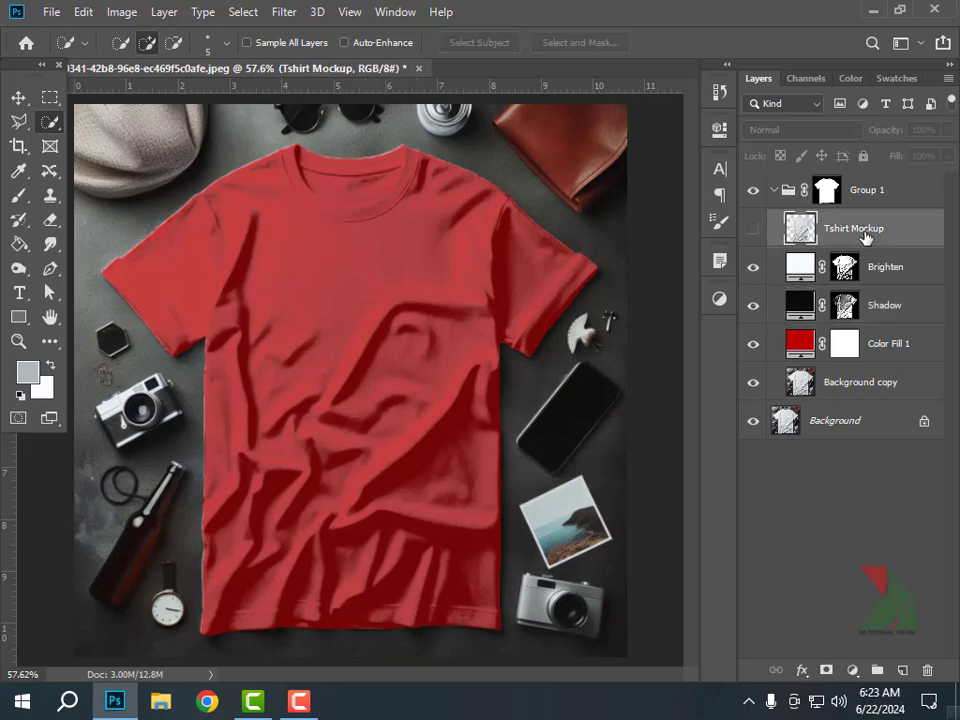
{"action": "left_click", "coordinate": [755, 236]}
{"action": "left_click_drag", "start_coordinate": [876, 225], "coordinate": [869, 323]}
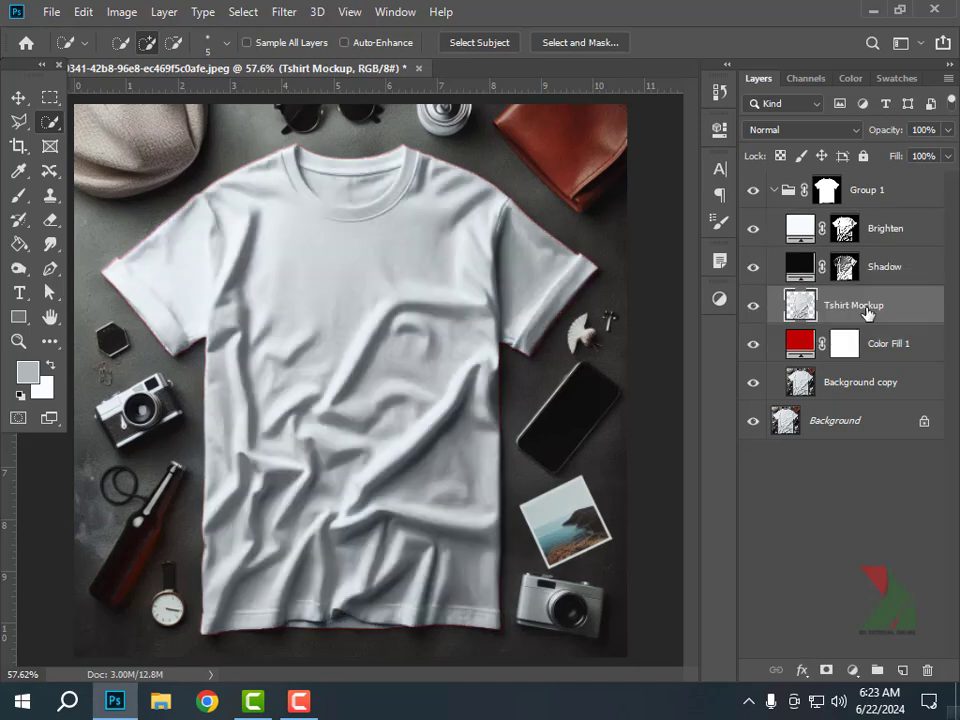
Convert the Tshirt Mockup layer to a smart object and open its contents for editing
{"action": "right_click", "coordinate": [866, 313]}
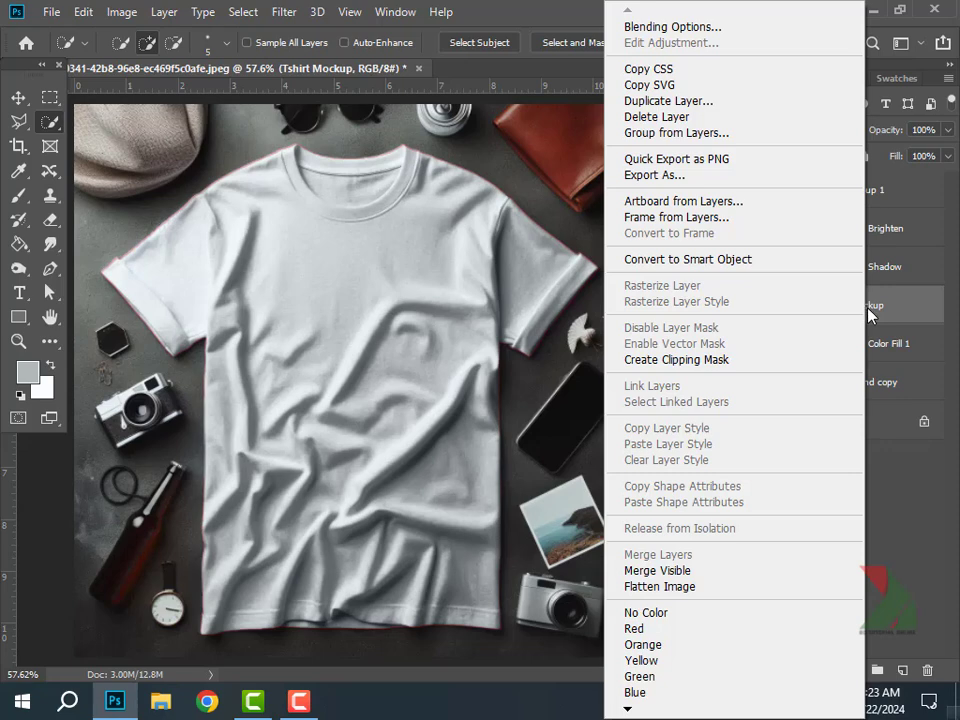
{"action": "left_click", "coordinate": [695, 260]}
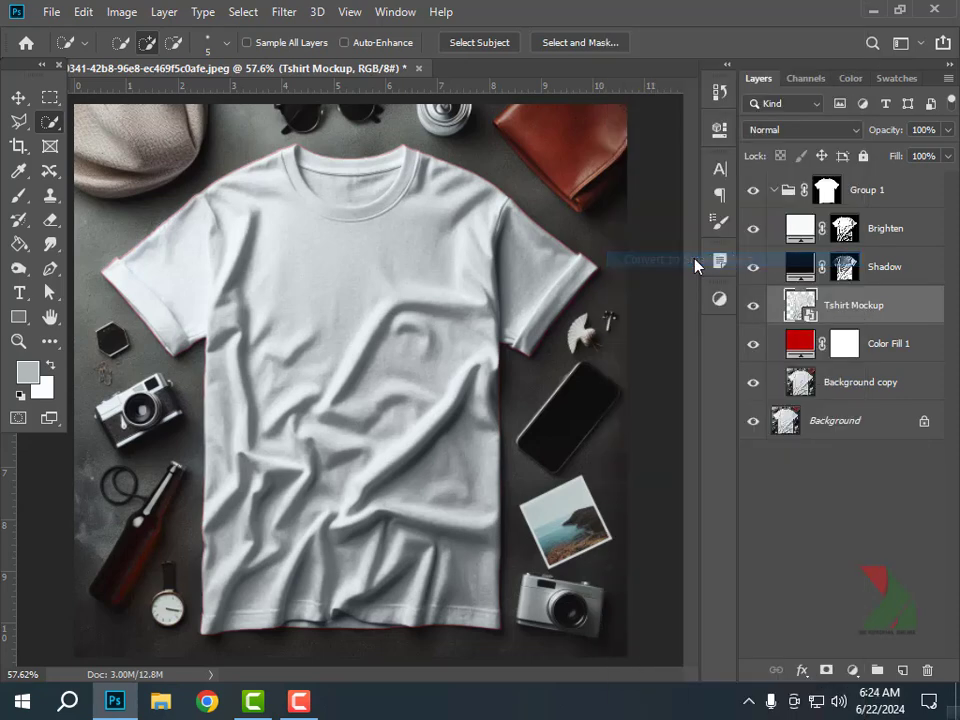
{"action": "double_click", "coordinate": [800, 306]}
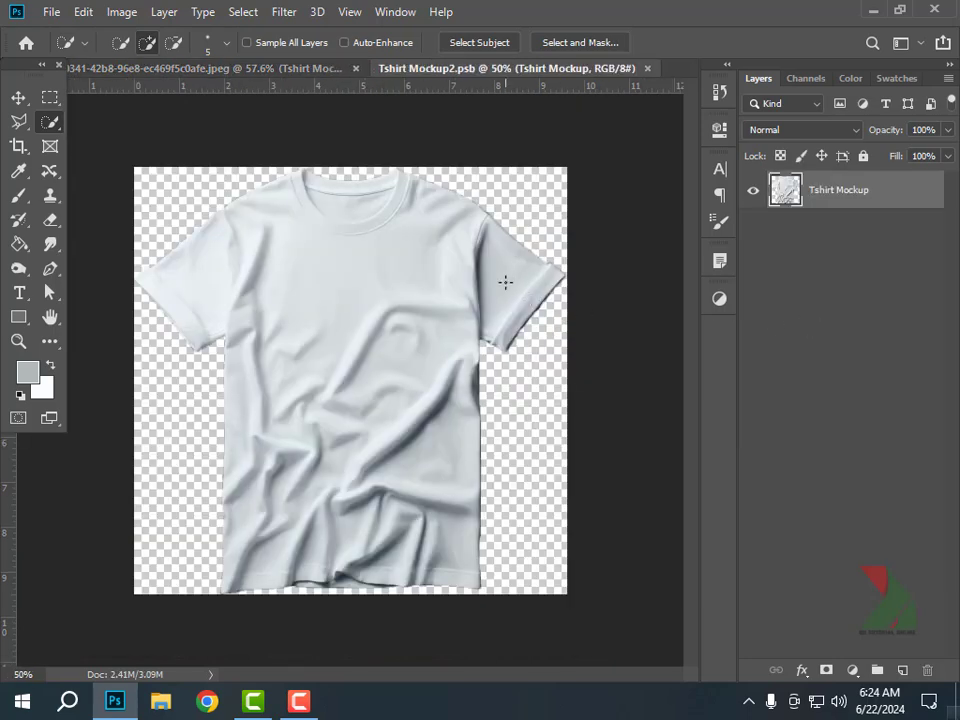
Place the Tshirt Logo file as an embedded layer, scale it to about 52%, and position it on the shirt's chest
{"action": "left_click", "coordinate": [52, 13]}
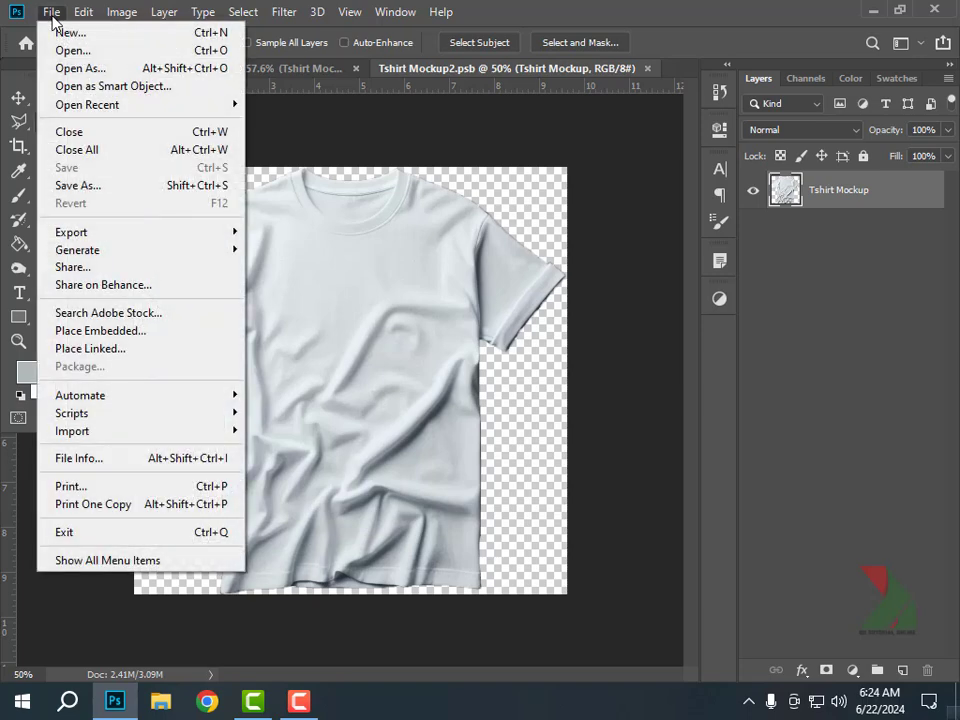
{"action": "left_click", "coordinate": [73, 332]}
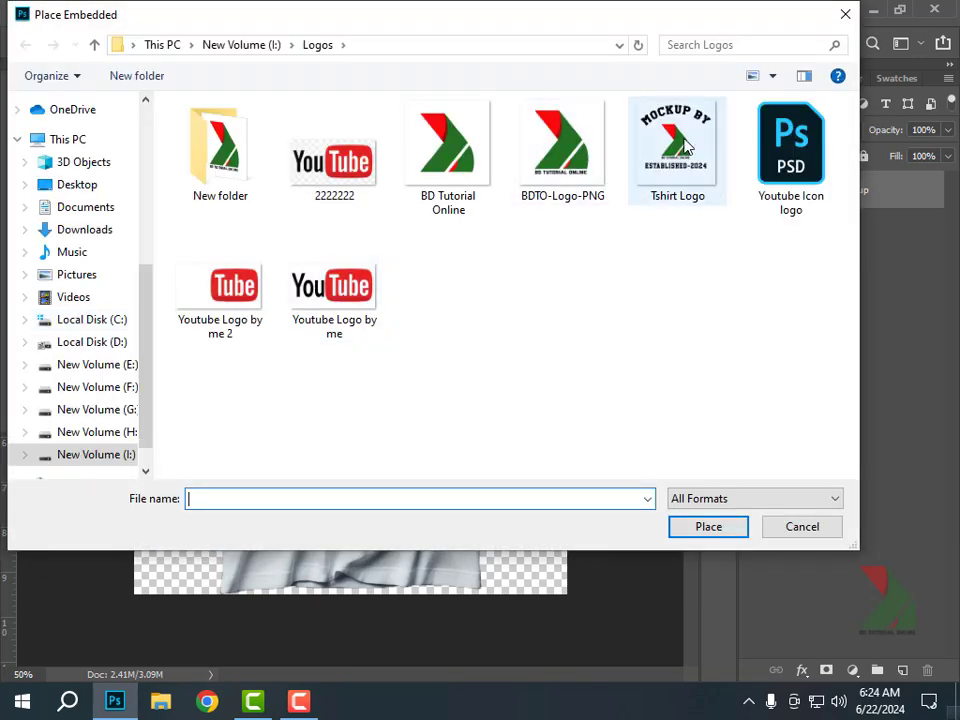
{"action": "left_click", "coordinate": [686, 146]}
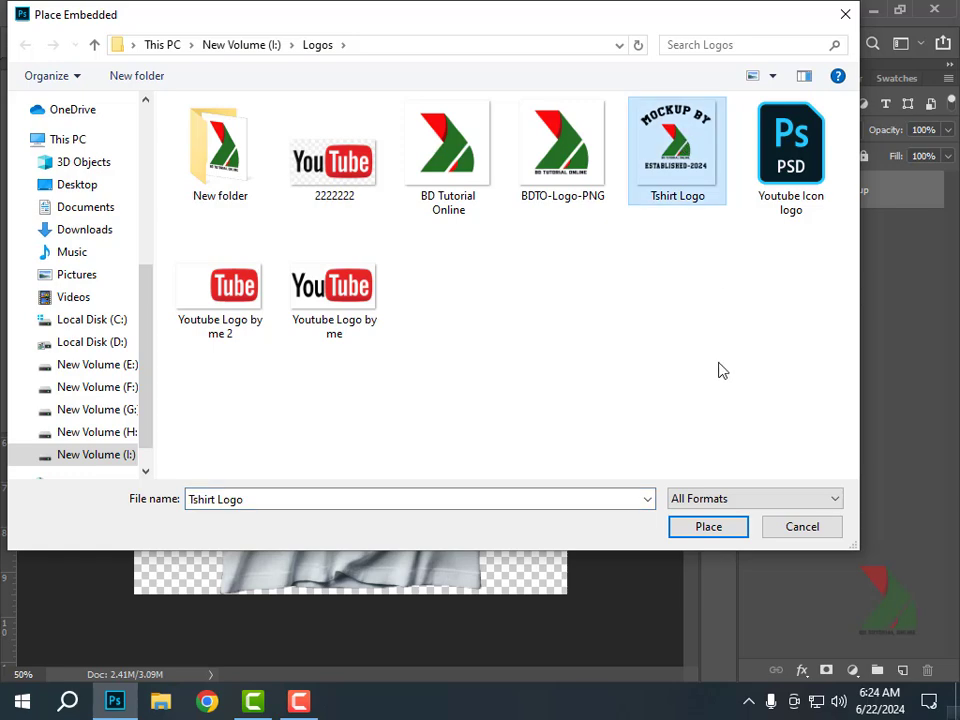
{"action": "left_click", "coordinate": [709, 527]}
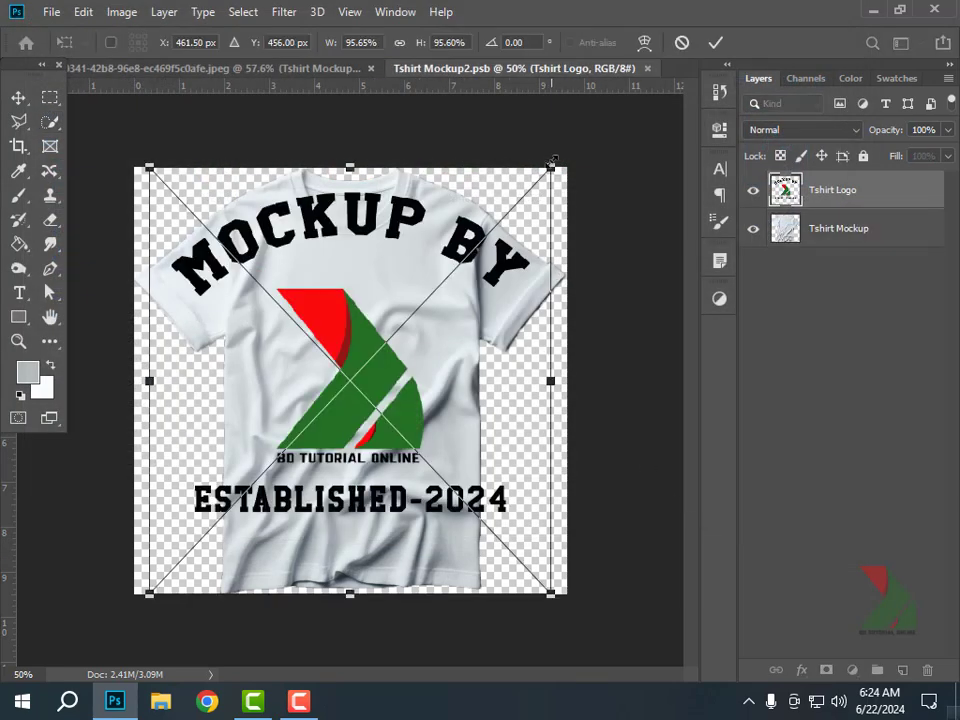
{"action": "left_click_drag", "start_coordinate": [553, 160], "coordinate": [477, 297]}
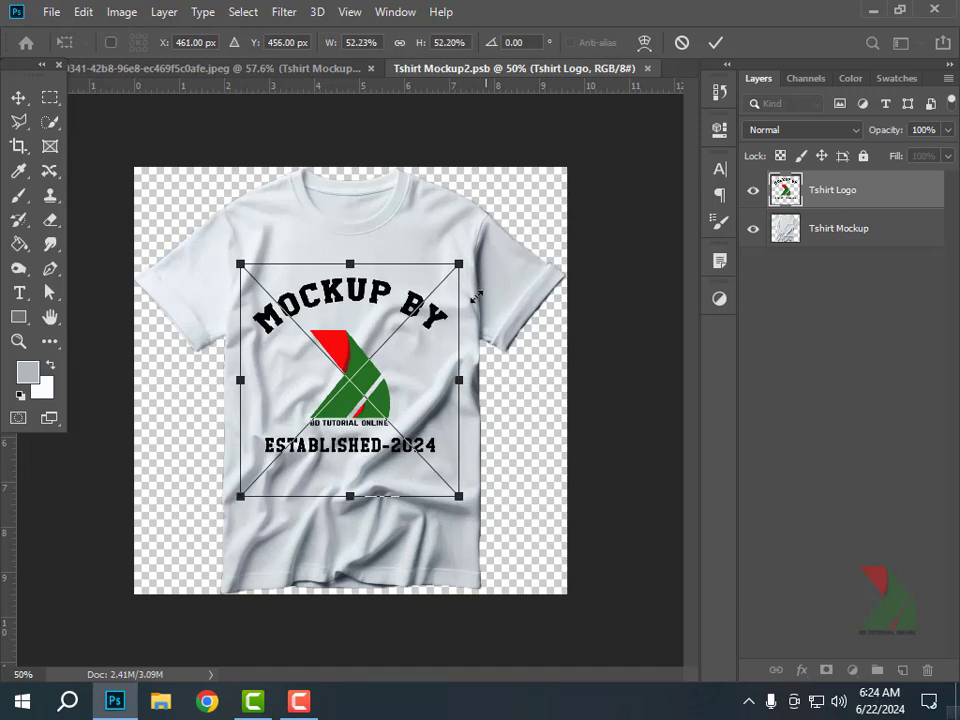
{"action": "left_click_drag", "start_coordinate": [365, 395], "coordinate": [366, 369]}
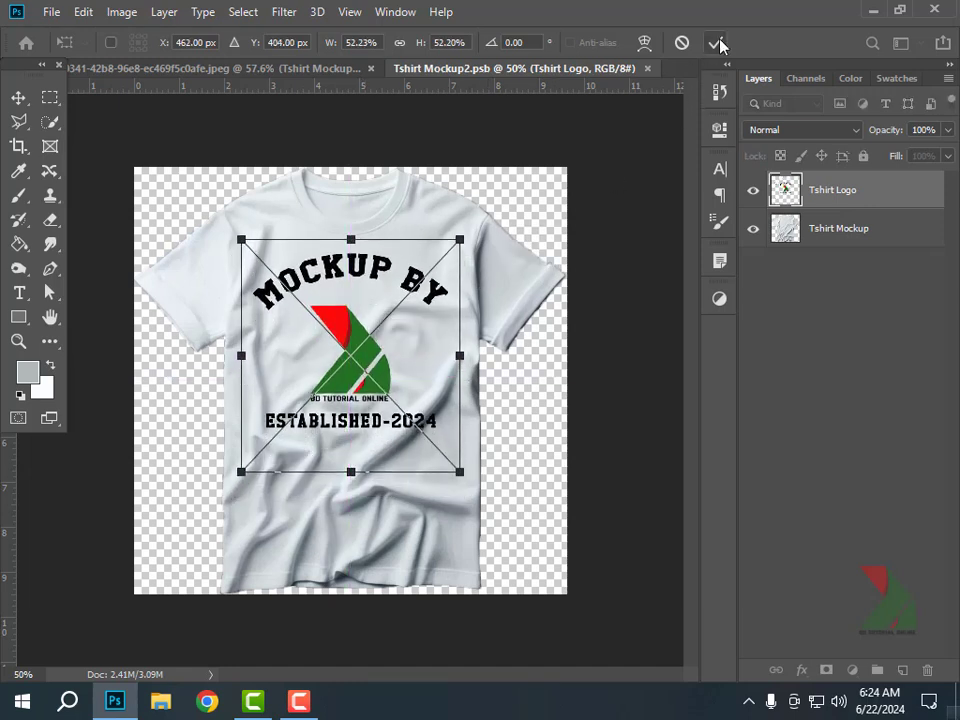
{"action": "left_click", "coordinate": [715, 42]}
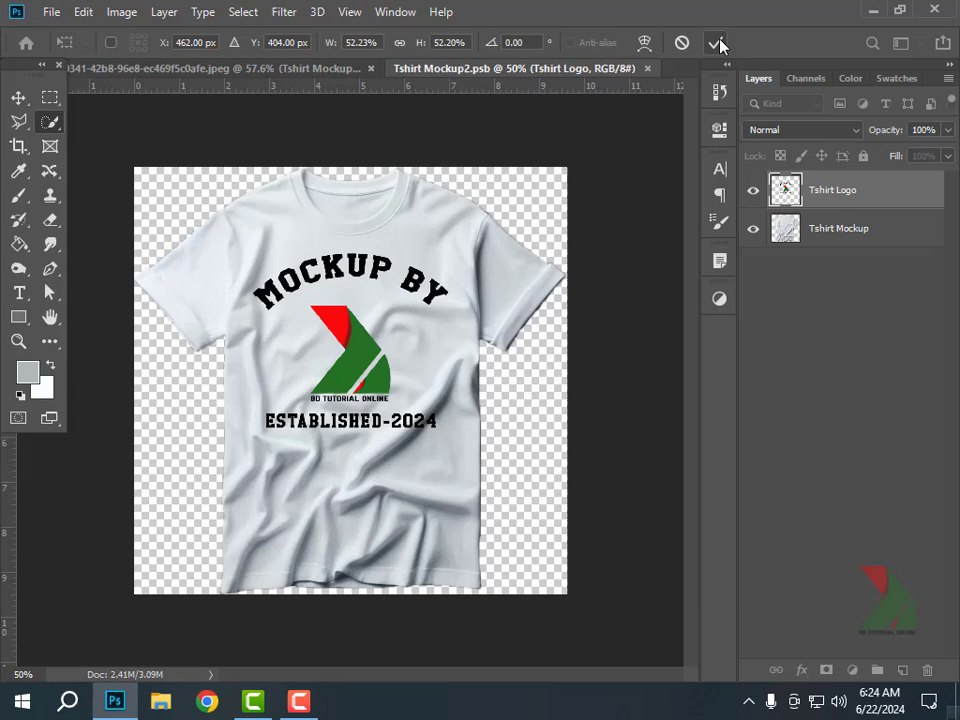
Hide the Tshirt Mockup layer inside the smart object, then save and close its contents
{"action": "left_click", "coordinate": [754, 231]}
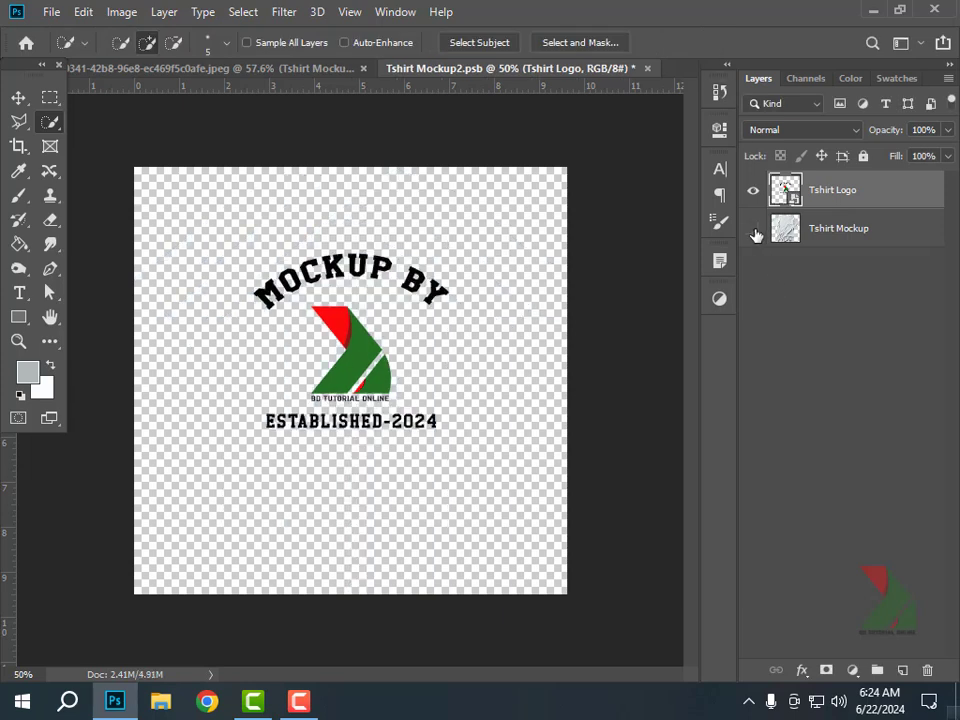
{"action": "left_click", "coordinate": [48, 14]}
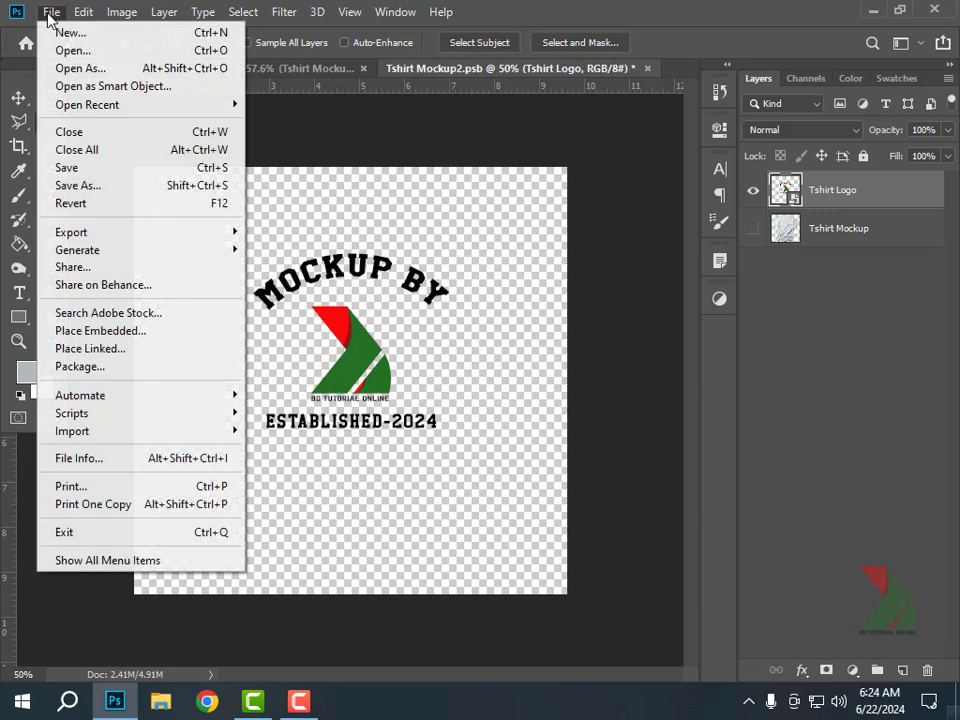
{"action": "left_click", "coordinate": [66, 167]}
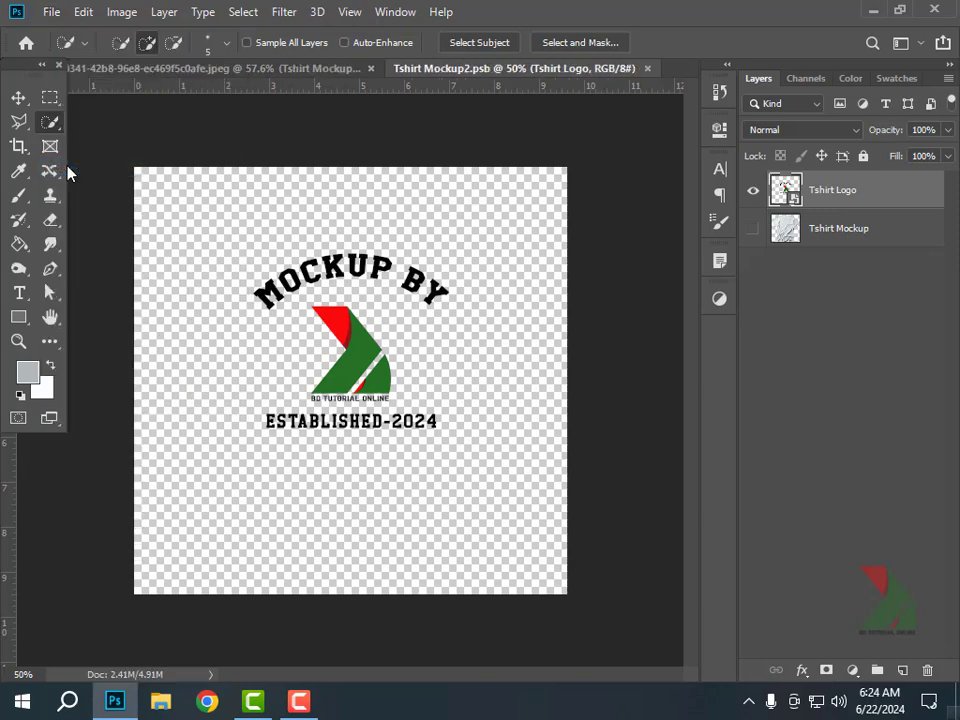
{"action": "left_click", "coordinate": [647, 68]}
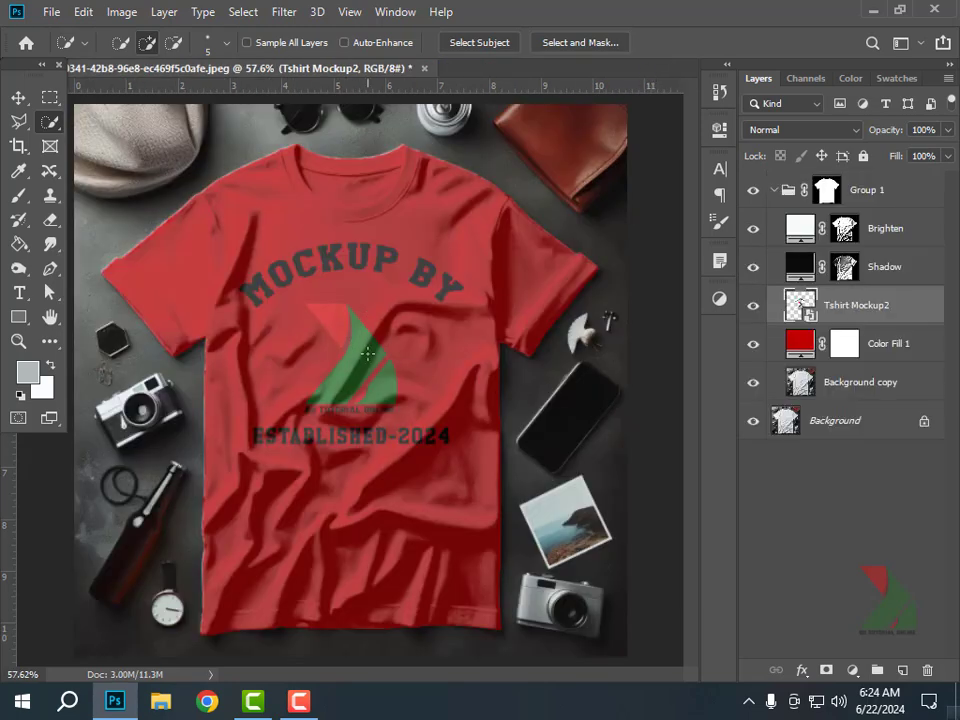
Reduce the Brighten layer's opacity and set the Shadow layer's opacity to about 51%
{"action": "left_click", "coordinate": [896, 232]}
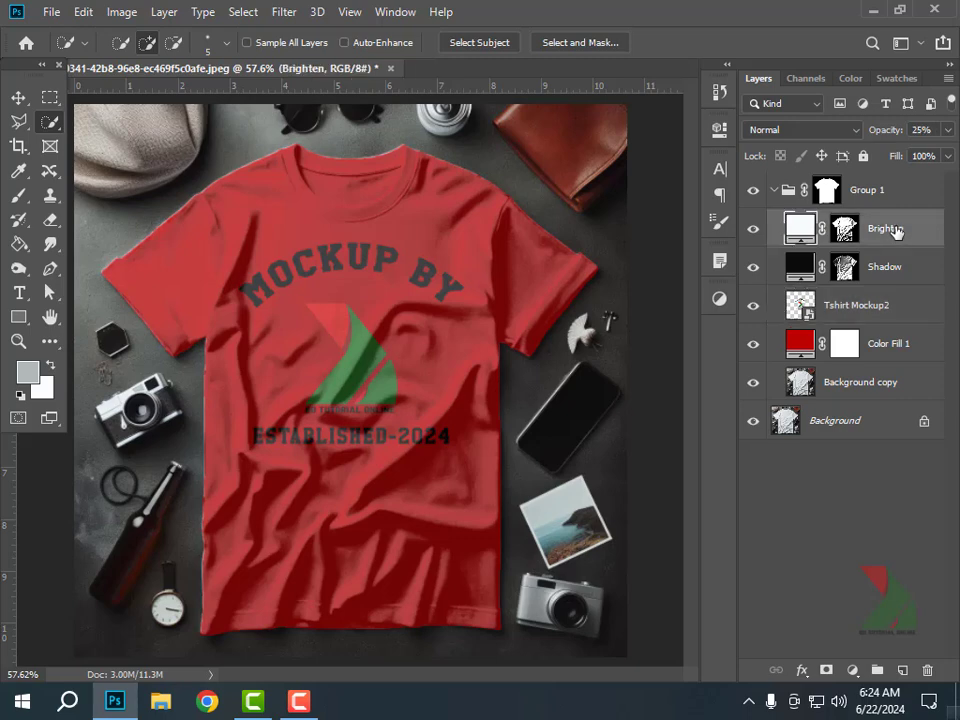
{"action": "left_click_drag", "start_coordinate": [947, 130], "coordinate": [870, 156]}
{"action": "left_click", "coordinate": [902, 267]}
{"action": "left_click_drag", "start_coordinate": [946, 131], "coordinate": [897, 160]}
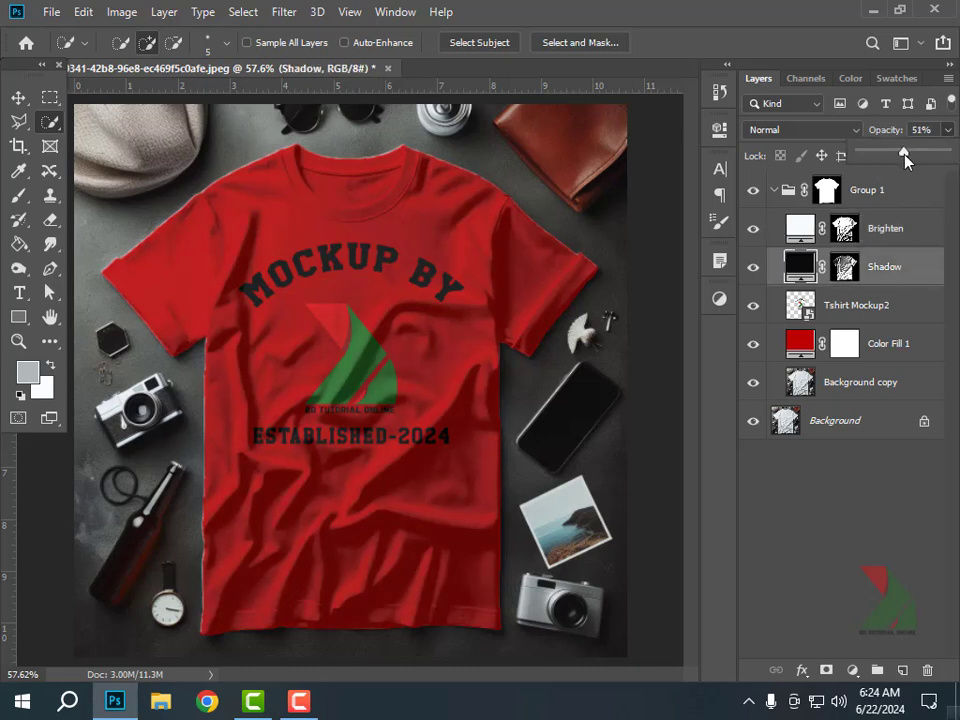
Change the Color Fill 1 layer's color to green 0bbd56
{"action": "left_click", "coordinate": [806, 355]}
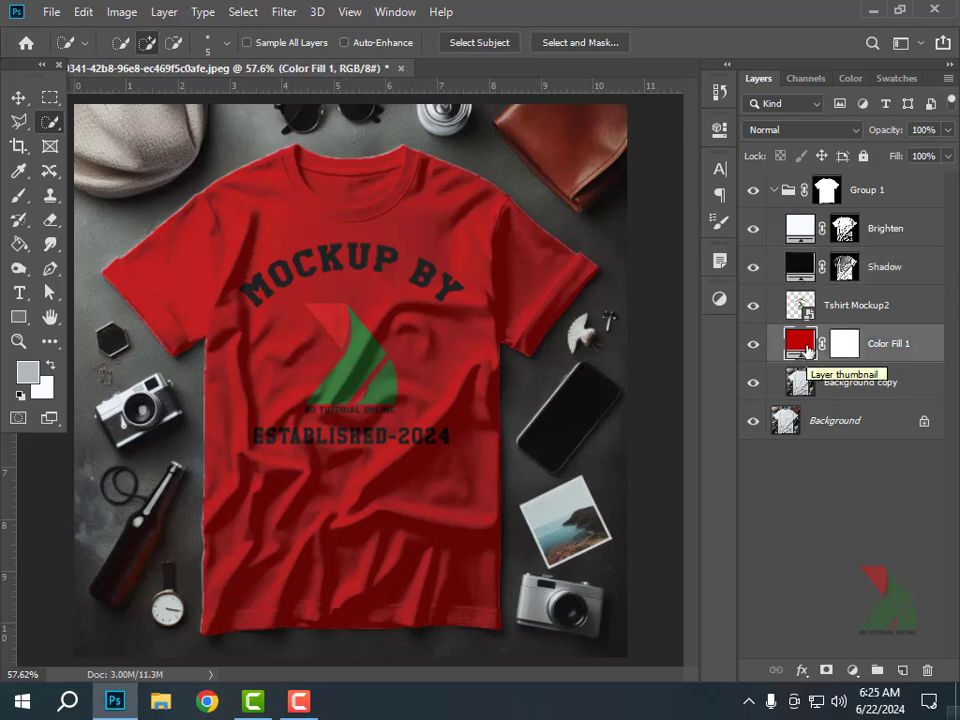
{"action": "double_click", "coordinate": [806, 348]}
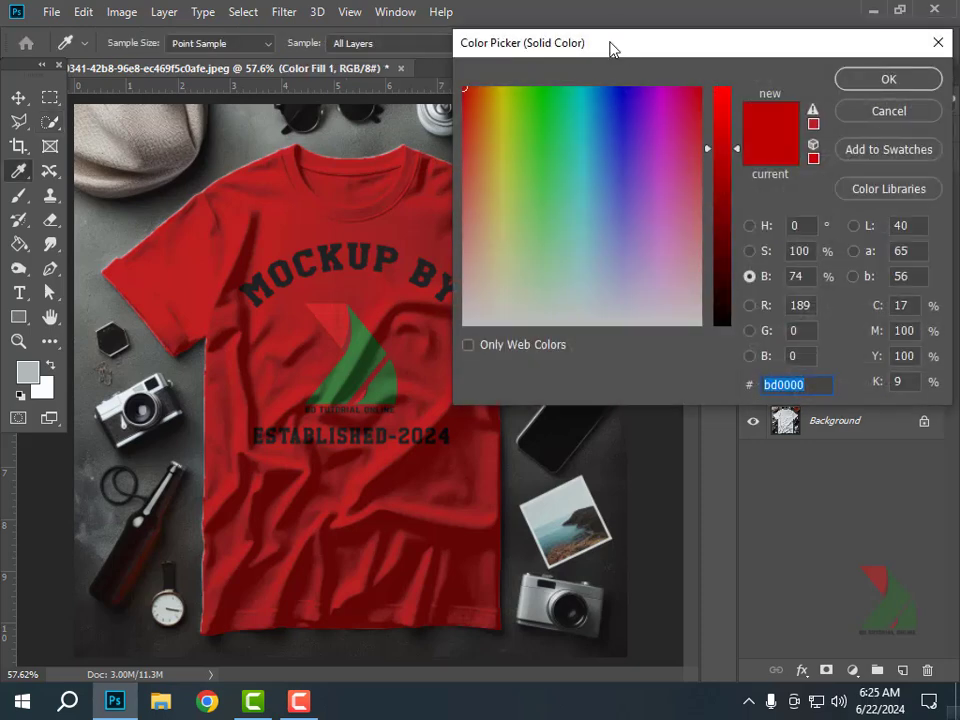
{"action": "left_click_drag", "start_coordinate": [612, 50], "coordinate": [677, 48]}
{"action": "mouse_move", "coordinate": [630, 92]}
{"action": "left_mouse_down"}
{"action": "mouse_move", "coordinate": [555, 101]}
{"action": "mouse_move", "coordinate": [630, 100]}
{"action": "mouse_move", "coordinate": [618, 114]}
{"action": "mouse_move", "coordinate": [712, 111]}
{"action": "mouse_move", "coordinate": [624, 99]}
{"action": "left_mouse_up"}
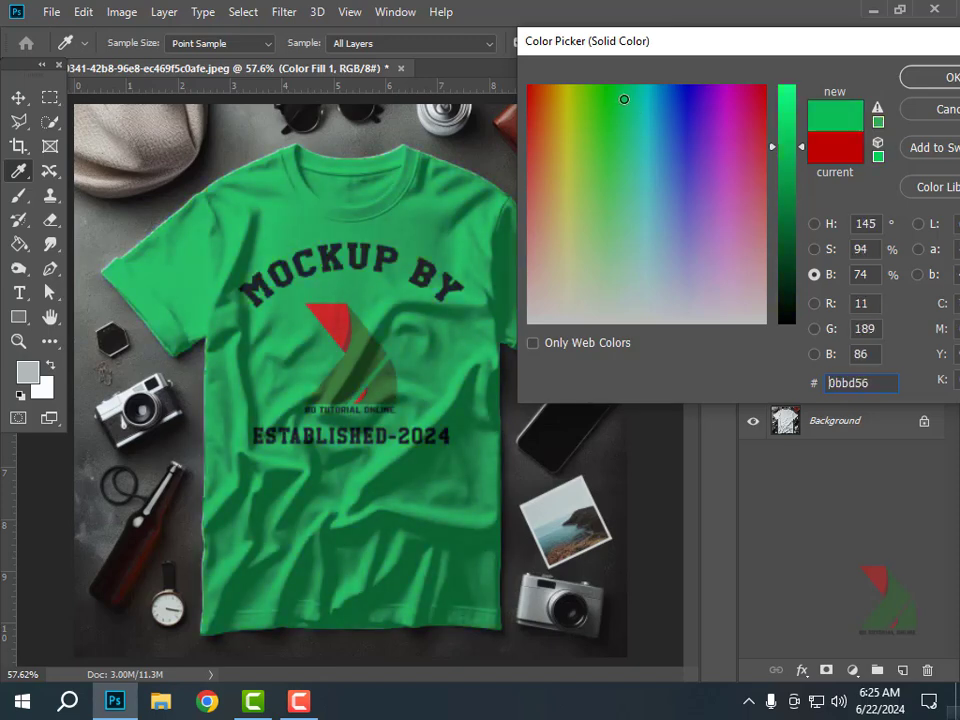
{"action": "left_click", "coordinate": [928, 79]}
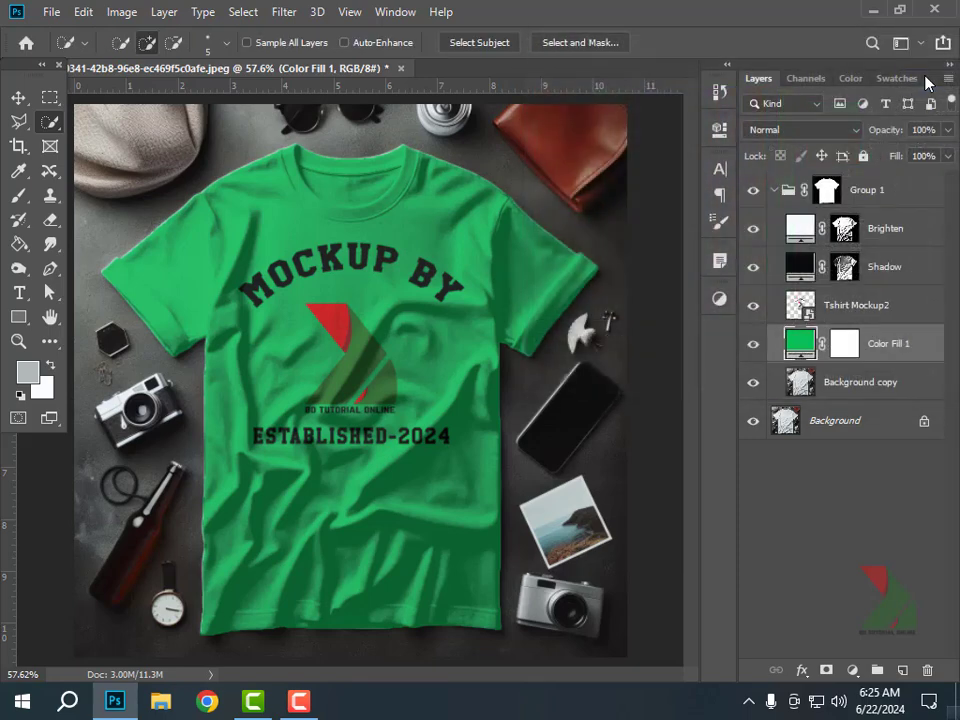
Open the Tshirt Mockup2 smart object and embed Youtube Logo by me 2, scaled down and moved up to chest height
{"action": "double_click", "coordinate": [808, 316]}
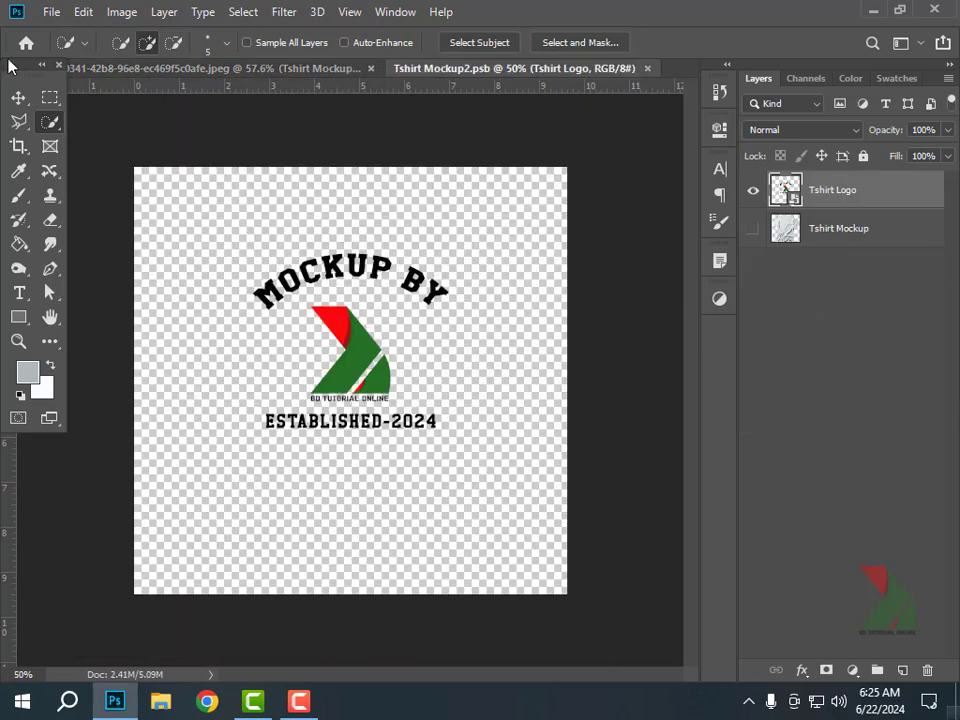
{"action": "left_click", "coordinate": [49, 12]}
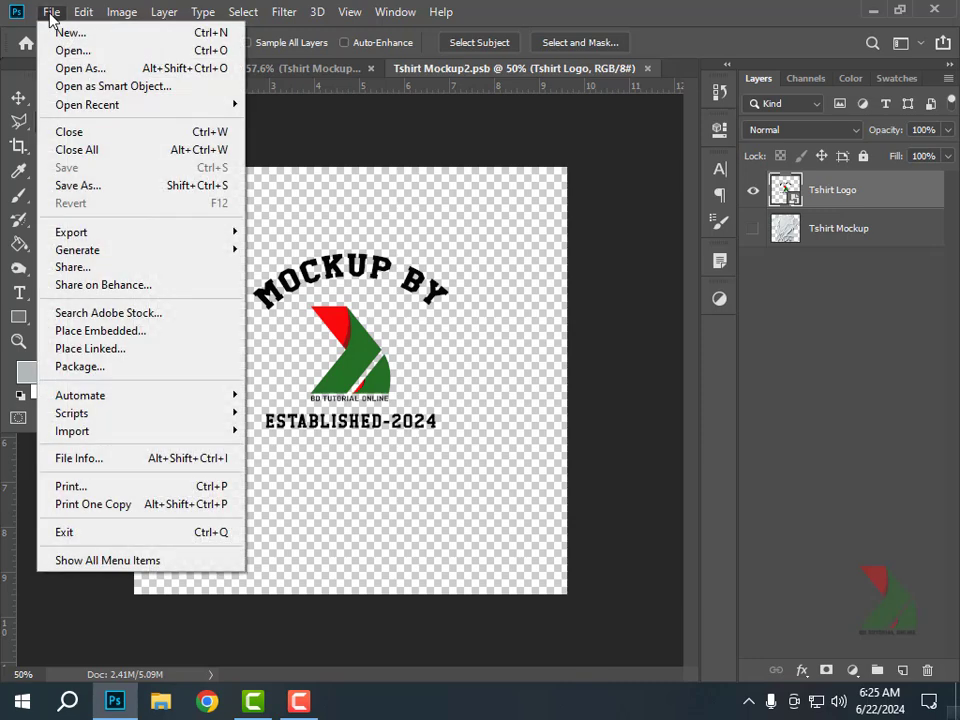
{"action": "left_click", "coordinate": [72, 333]}
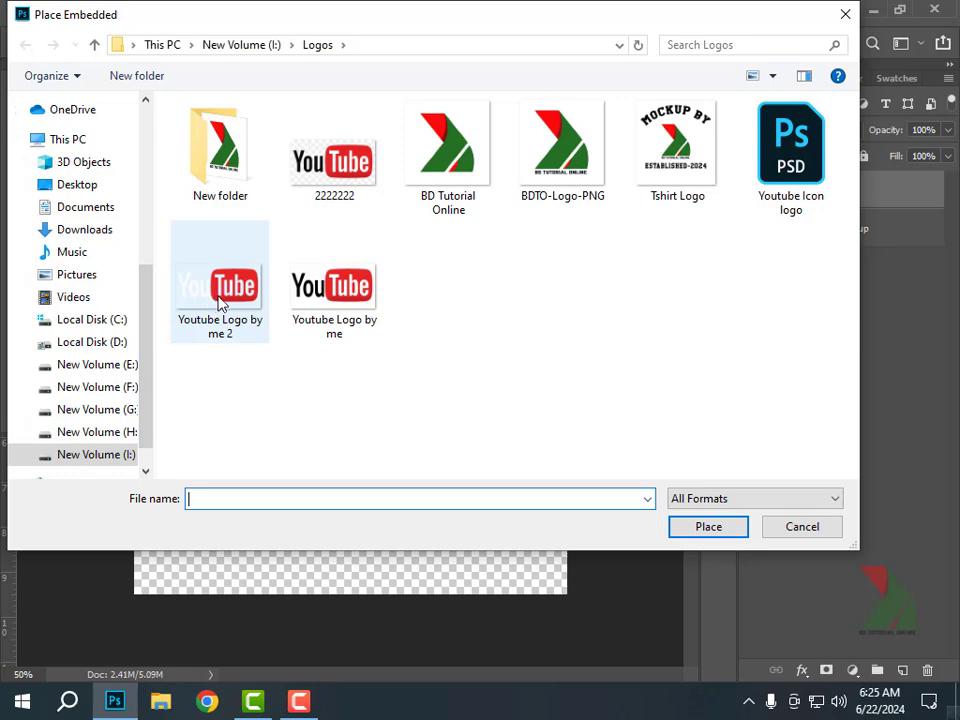
{"action": "left_click", "coordinate": [221, 303]}
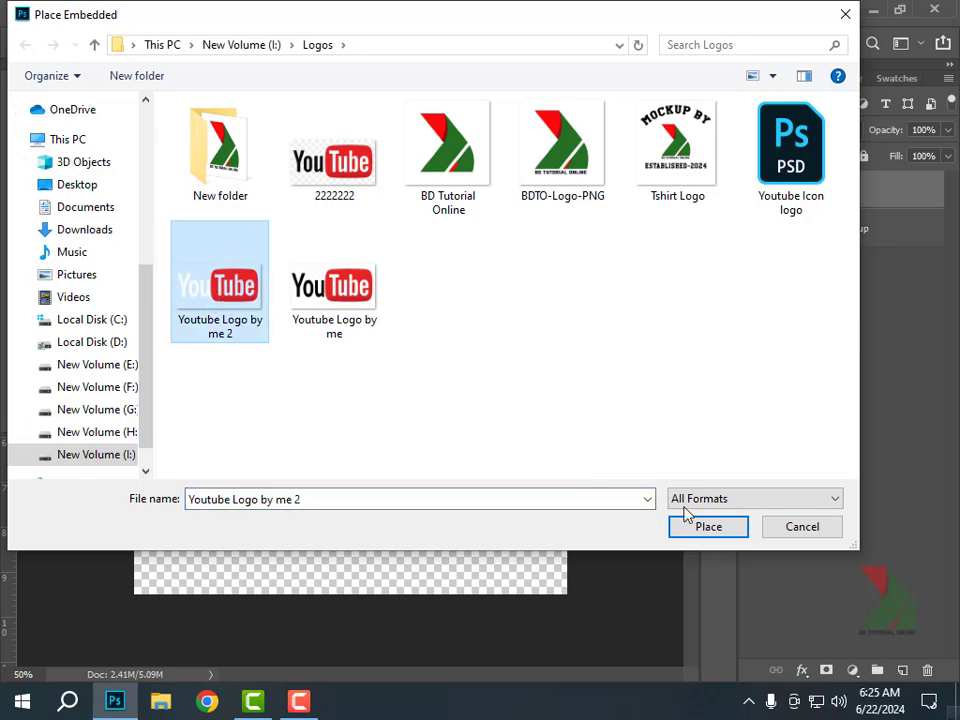
{"action": "left_click", "coordinate": [710, 530]}
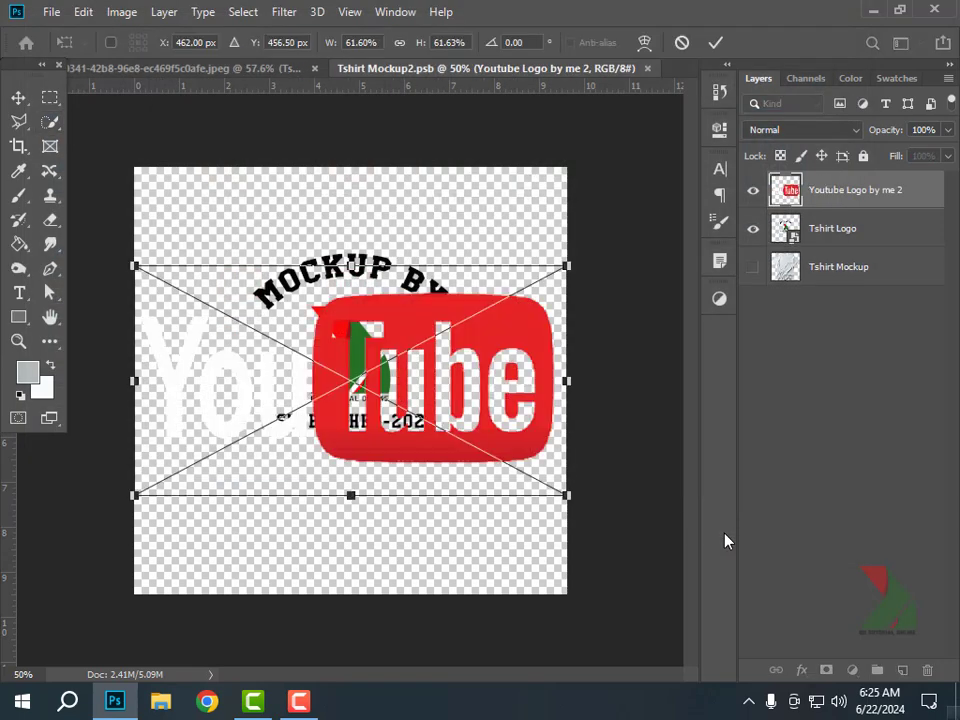
{"action": "left_click_drag", "start_coordinate": [567, 494], "coordinate": [448, 456]}
{"action": "left_click_drag", "start_coordinate": [355, 408], "coordinate": [355, 333]}
{"action": "left_click", "coordinate": [715, 42]}
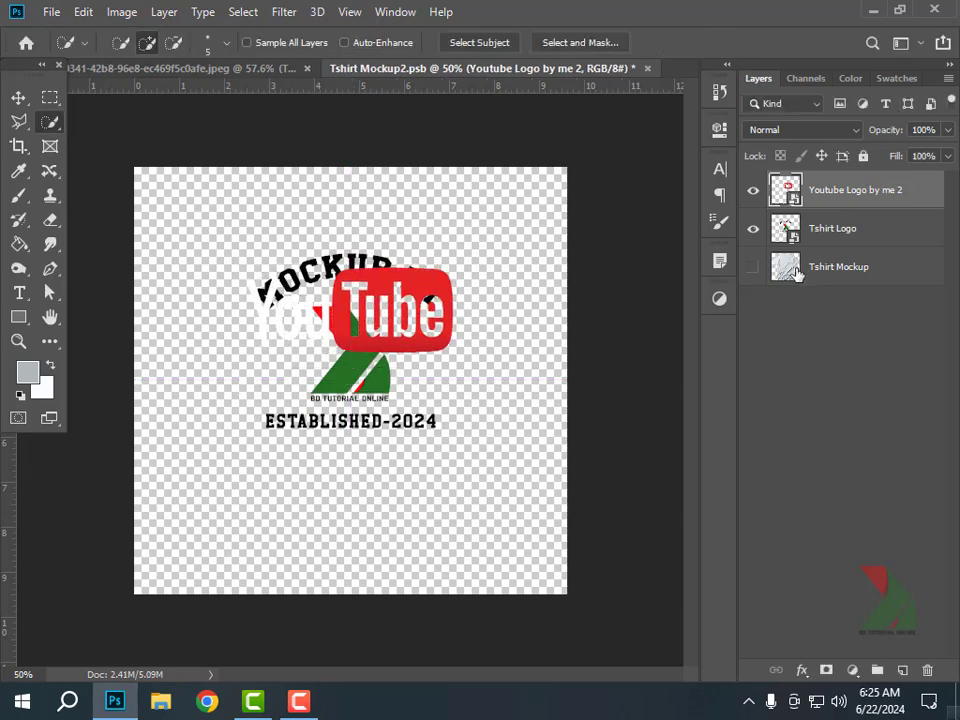
Hide the Tshirt Logo layer, then close the smart object's contents and save the changes
{"action": "left_click", "coordinate": [754, 238]}
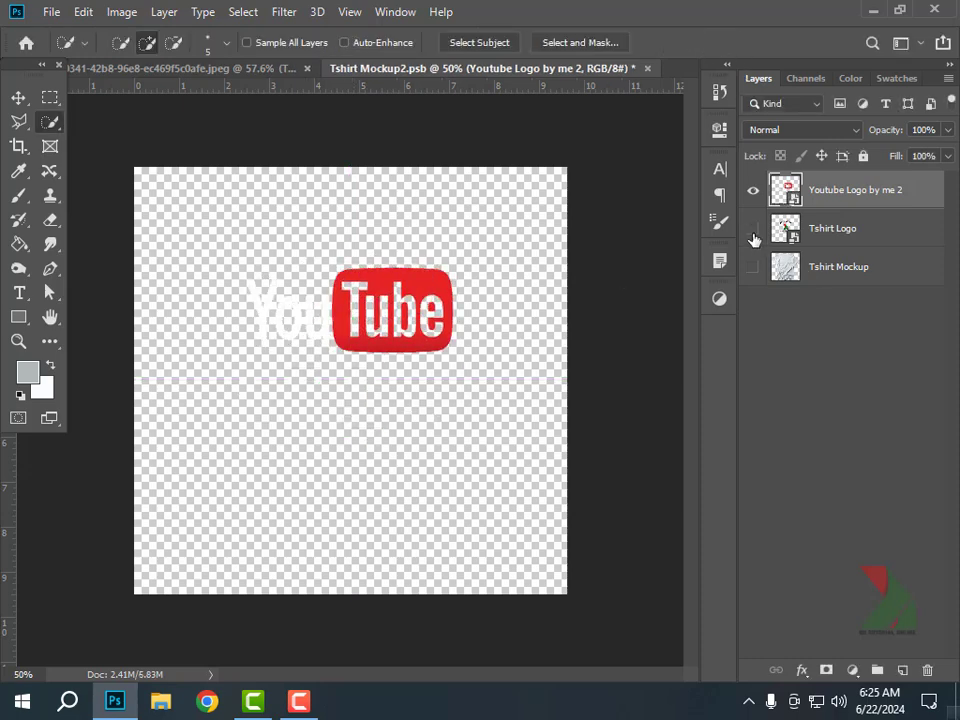
{"action": "left_click", "coordinate": [648, 70]}
{"action": "left_click", "coordinate": [393, 273]}
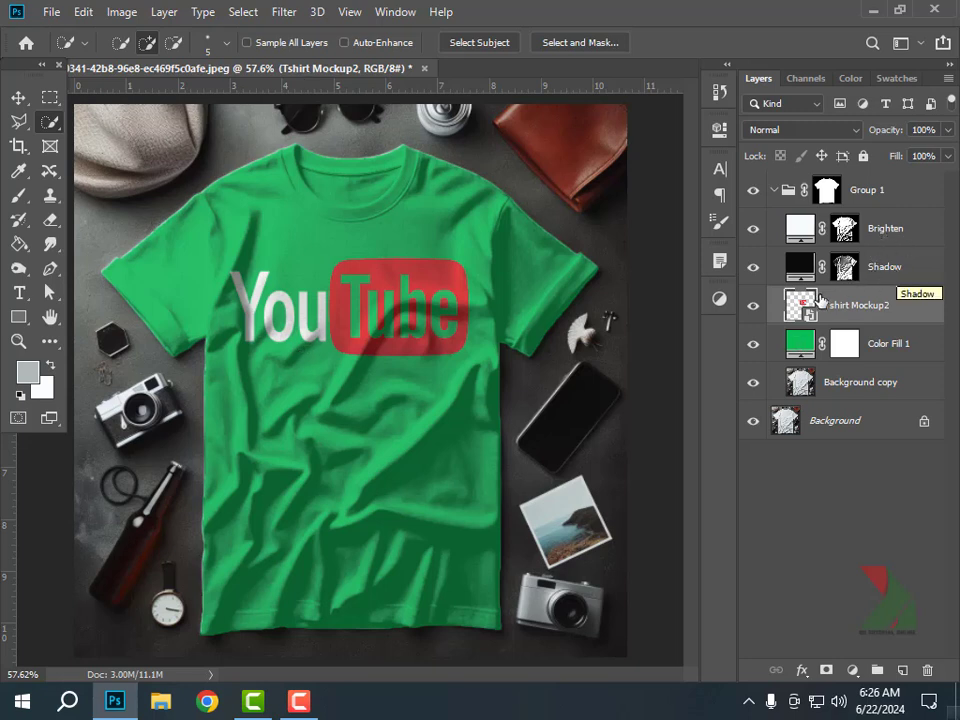
Recolor the shirt by setting the Color Fill 1 layer to blue 0a95bd
{"action": "double_click", "coordinate": [801, 347]}
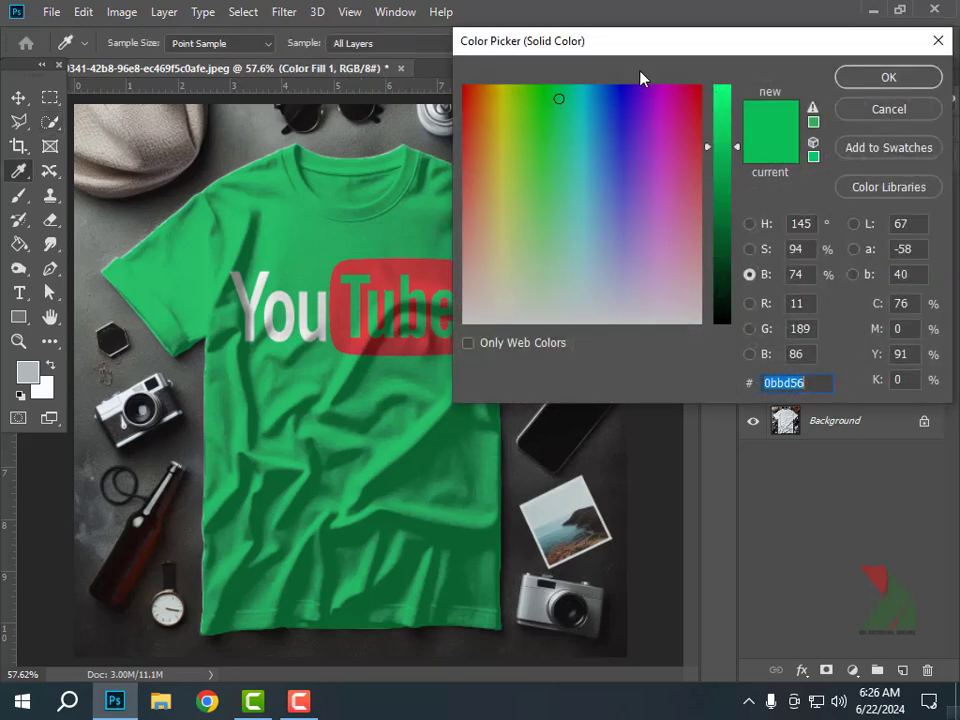
{"action": "left_click_drag", "start_coordinate": [641, 52], "coordinate": [712, 56]}
{"action": "left_click_drag", "start_coordinate": [633, 98], "coordinate": [665, 99]}
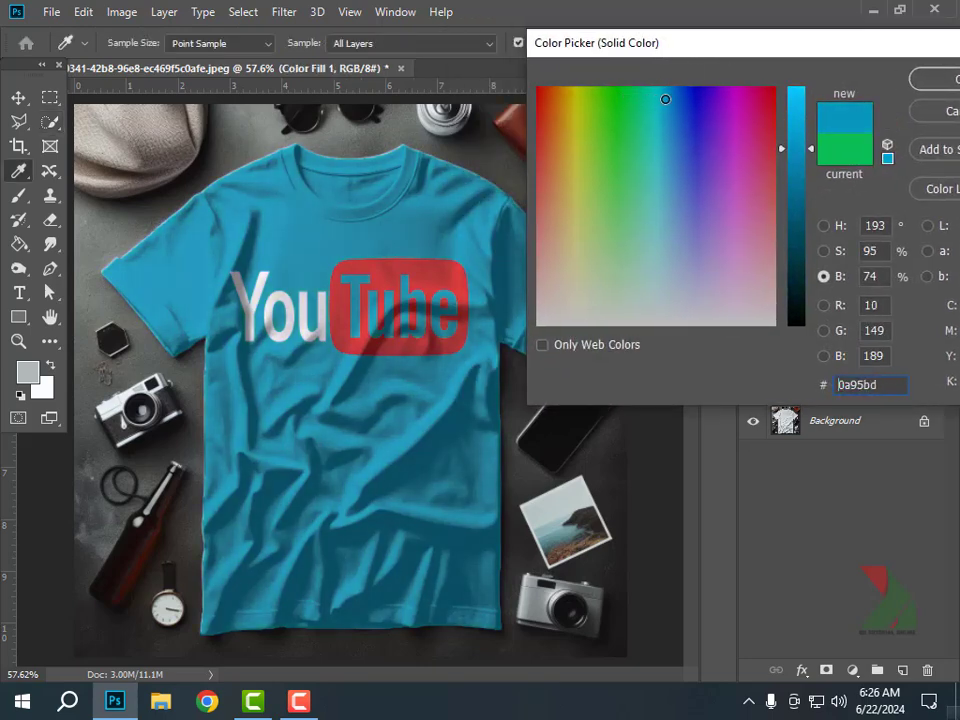
{"action": "left_click", "coordinate": [926, 79]}
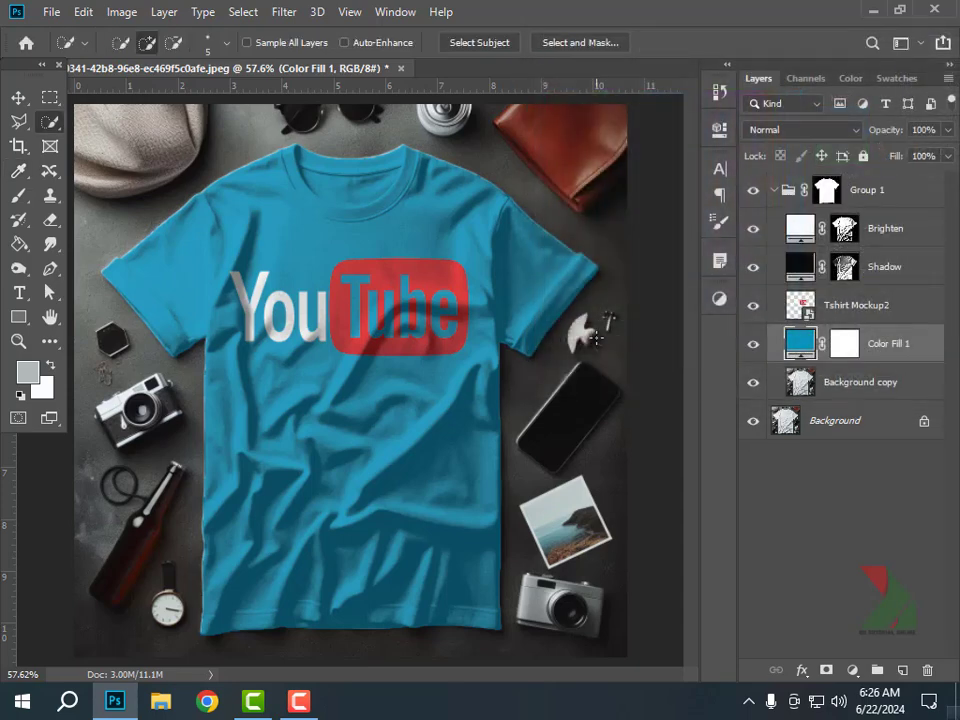